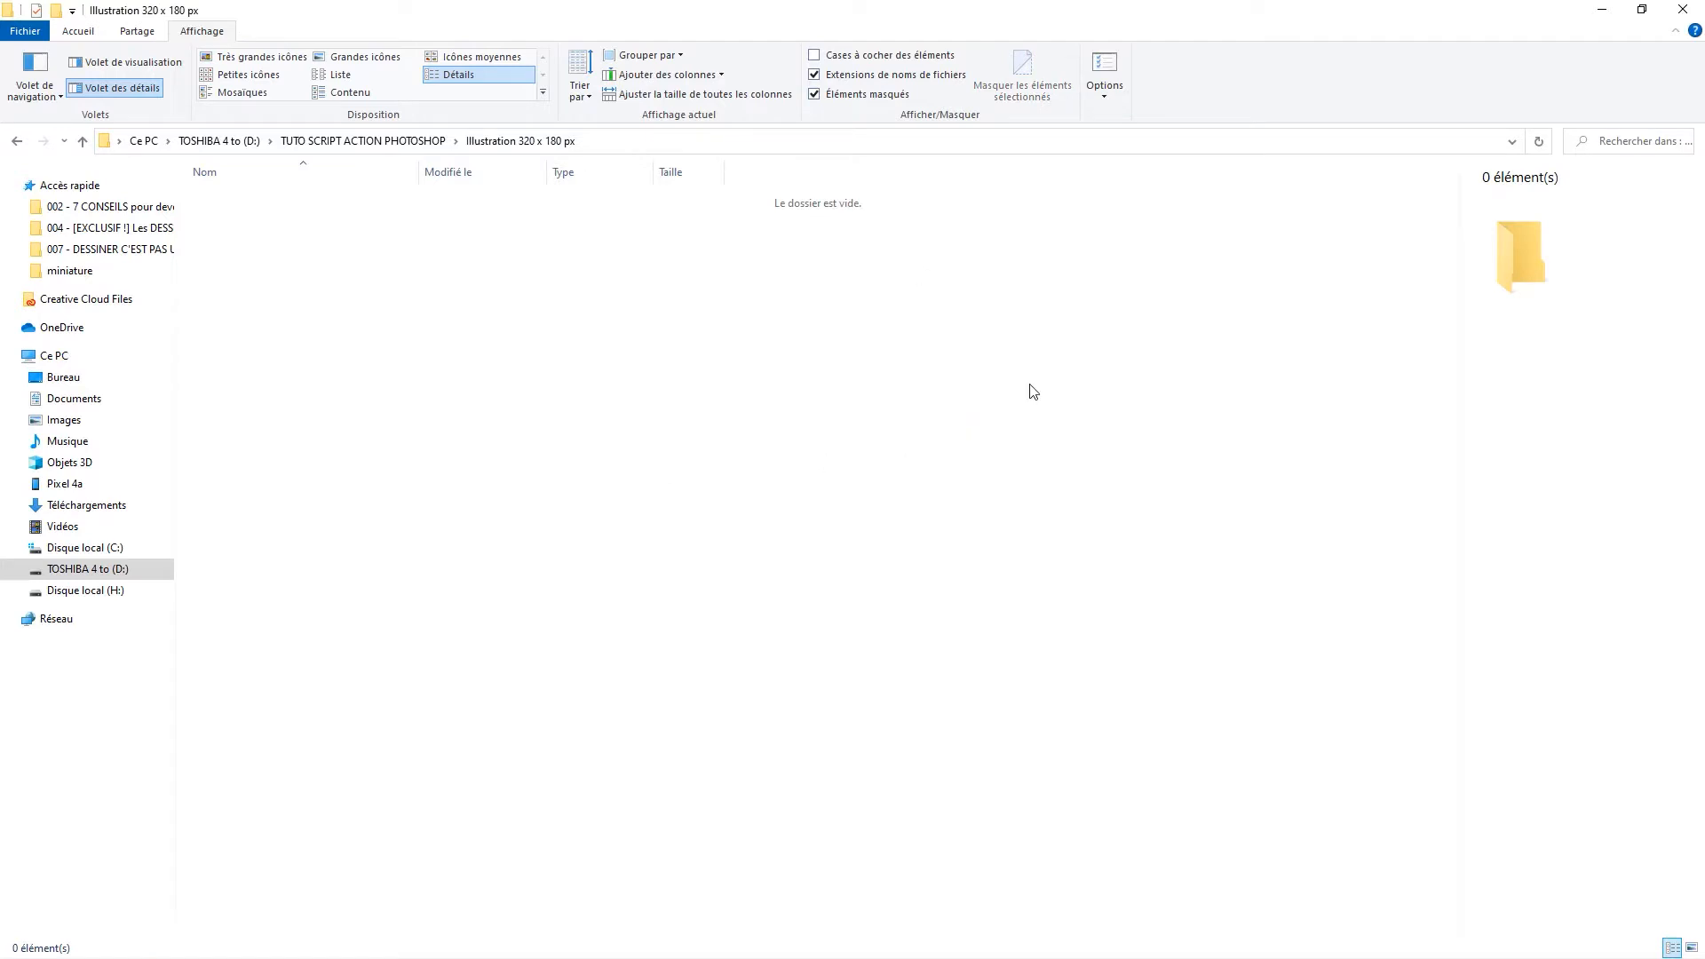
Step: Look over the source images in the Illustrations 1920 x 1080 px folder and return to the TUTO SCRIPT ACTION PHOTOSHOP folder
{"action": "key", "text": "BackSpace"}
{"action": "double_click", "coordinate": [284, 219]}
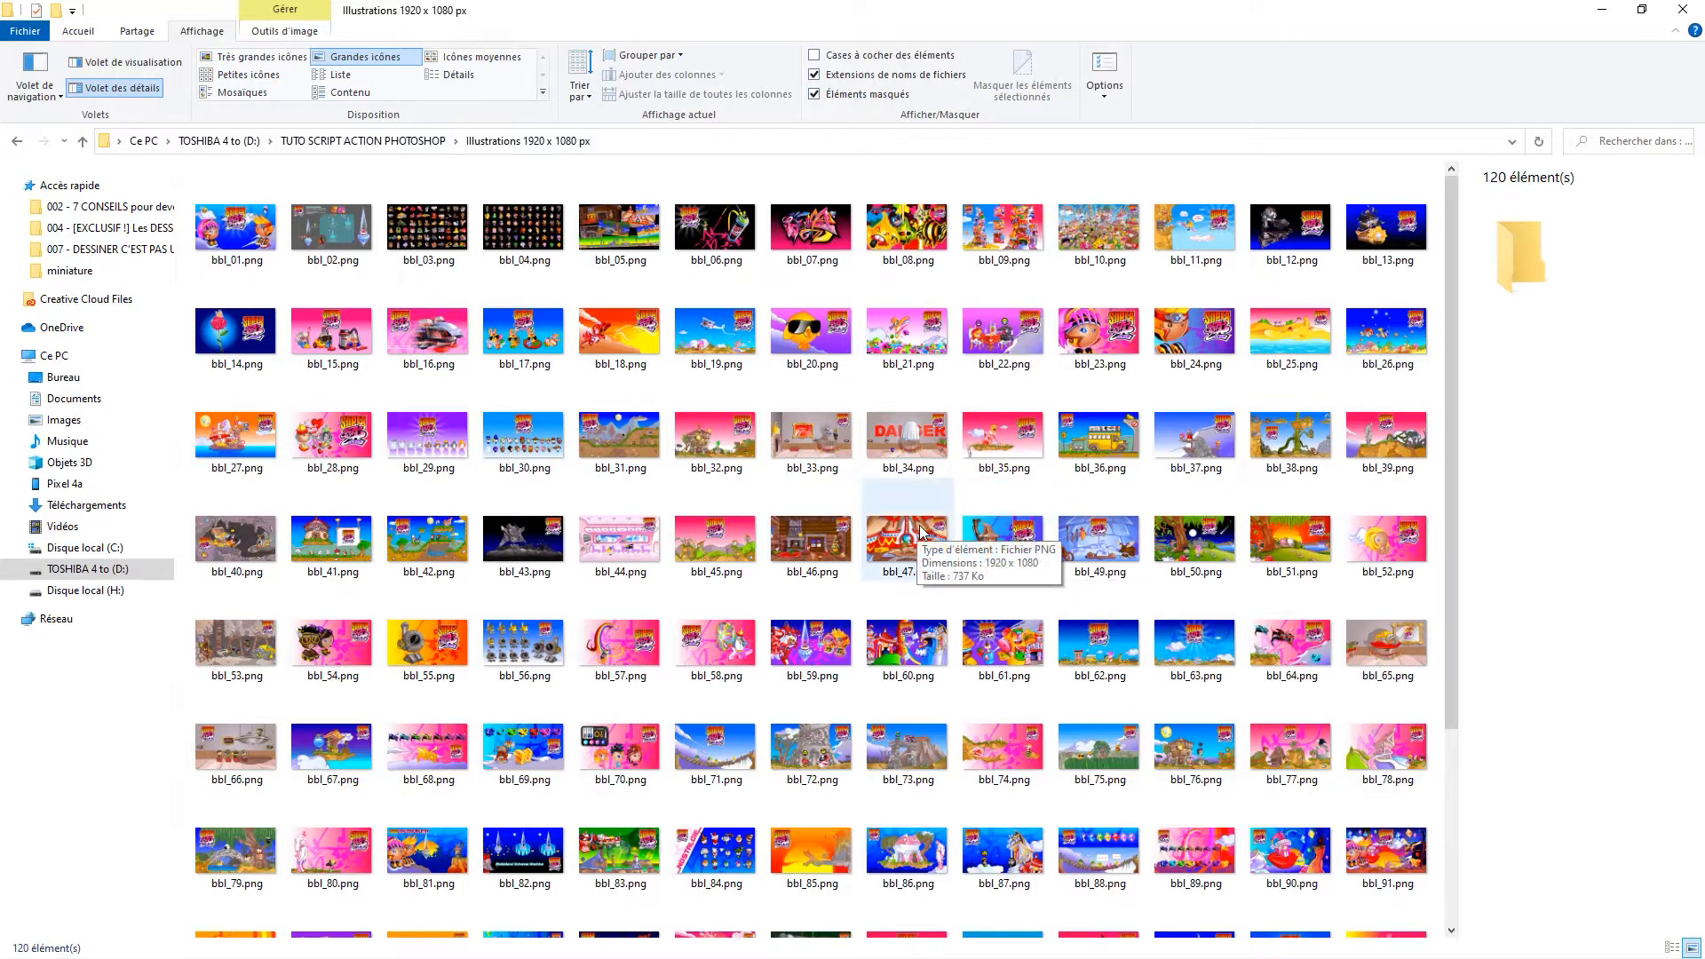
{"action": "key", "text": "alt+Left"}
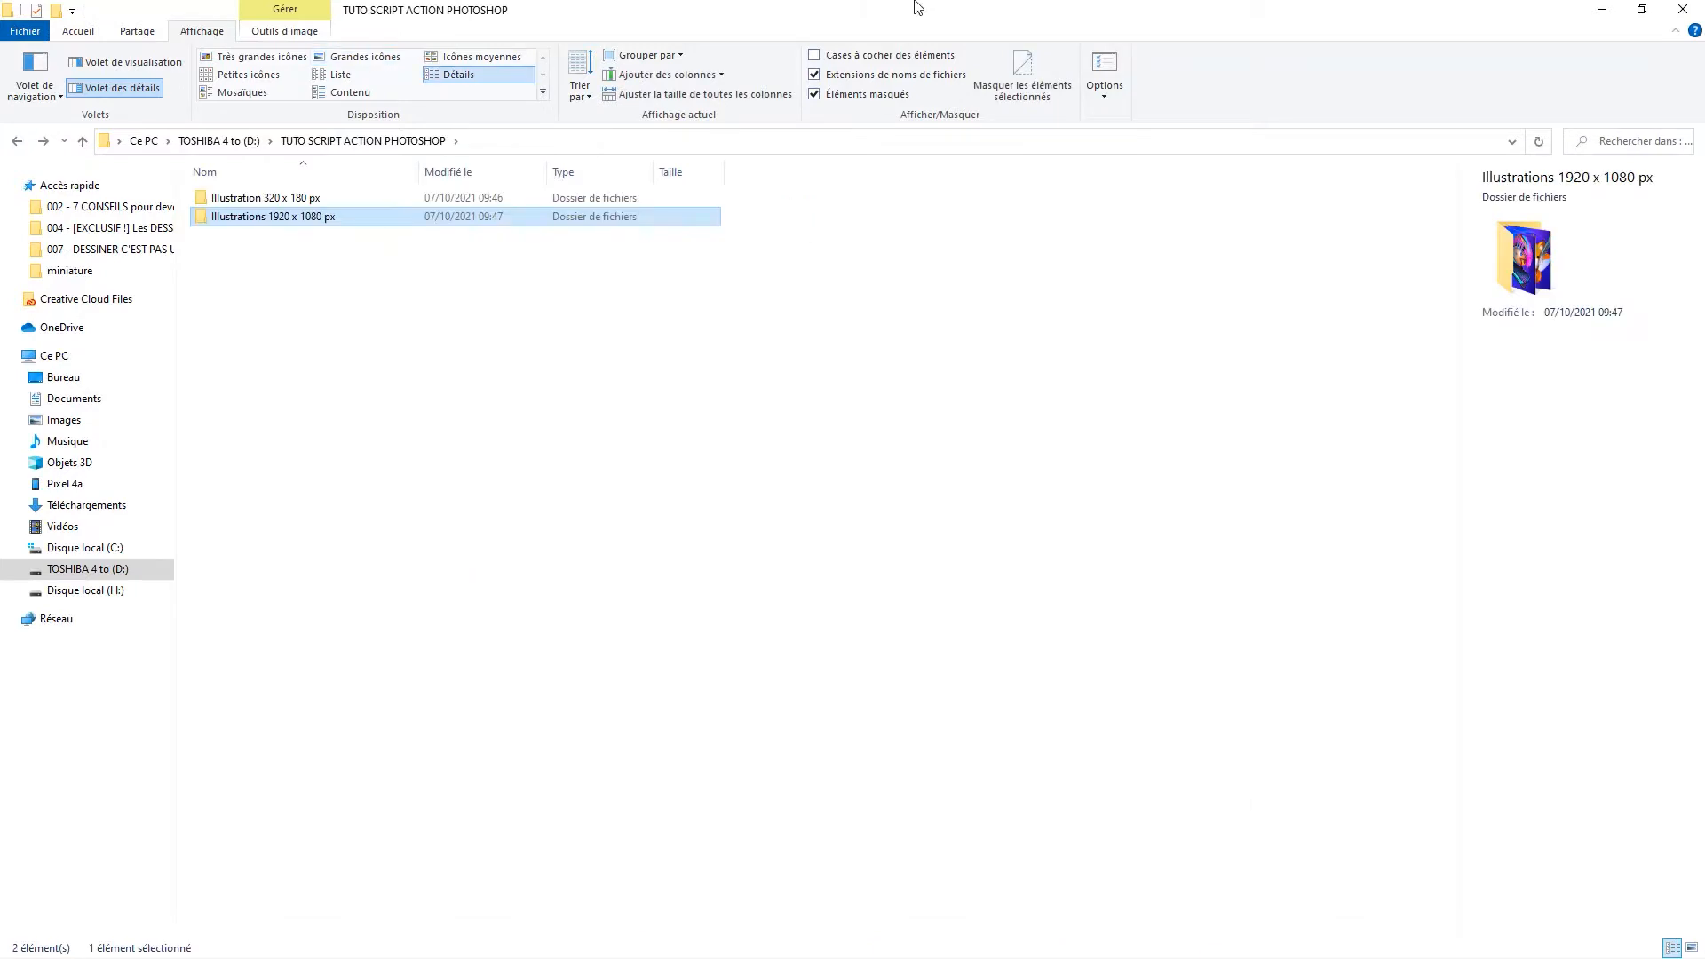
Step: Switch to Photoshop and open the image bbl_01.png
{"action": "double_click", "coordinate": [918, 7]}
{"action": "left_click", "coordinate": [1359, 11]}
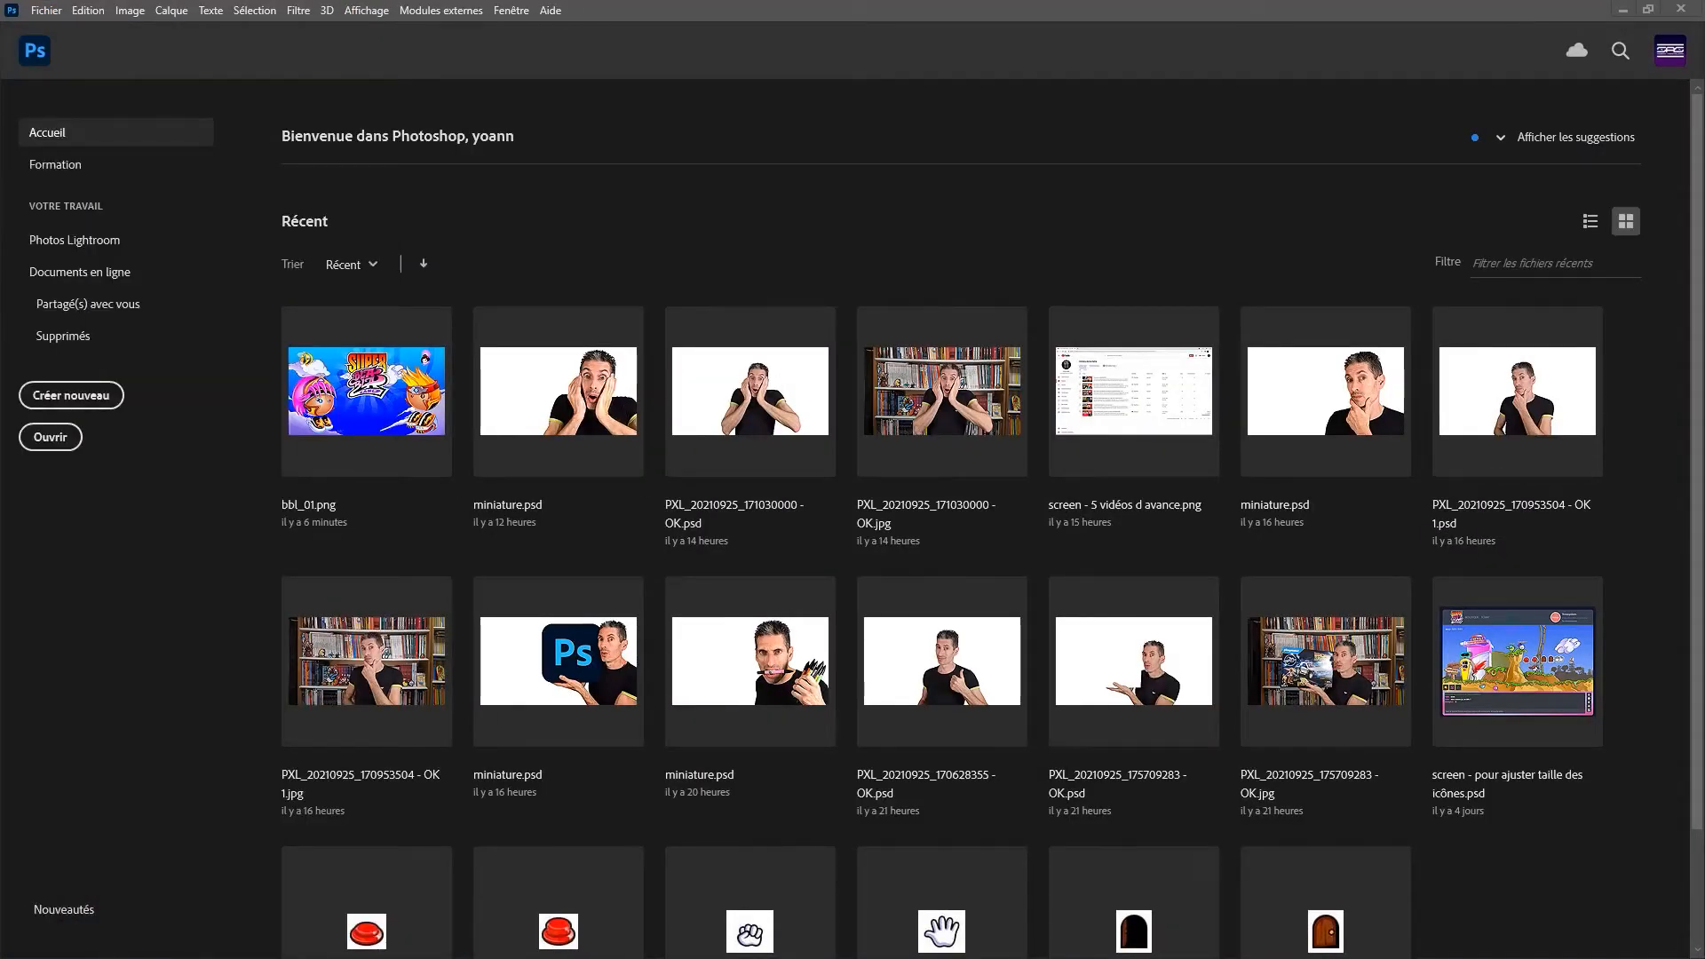
{"action": "left_click_drag", "start_coordinate": [366, 391], "coordinate": [881, 572]}
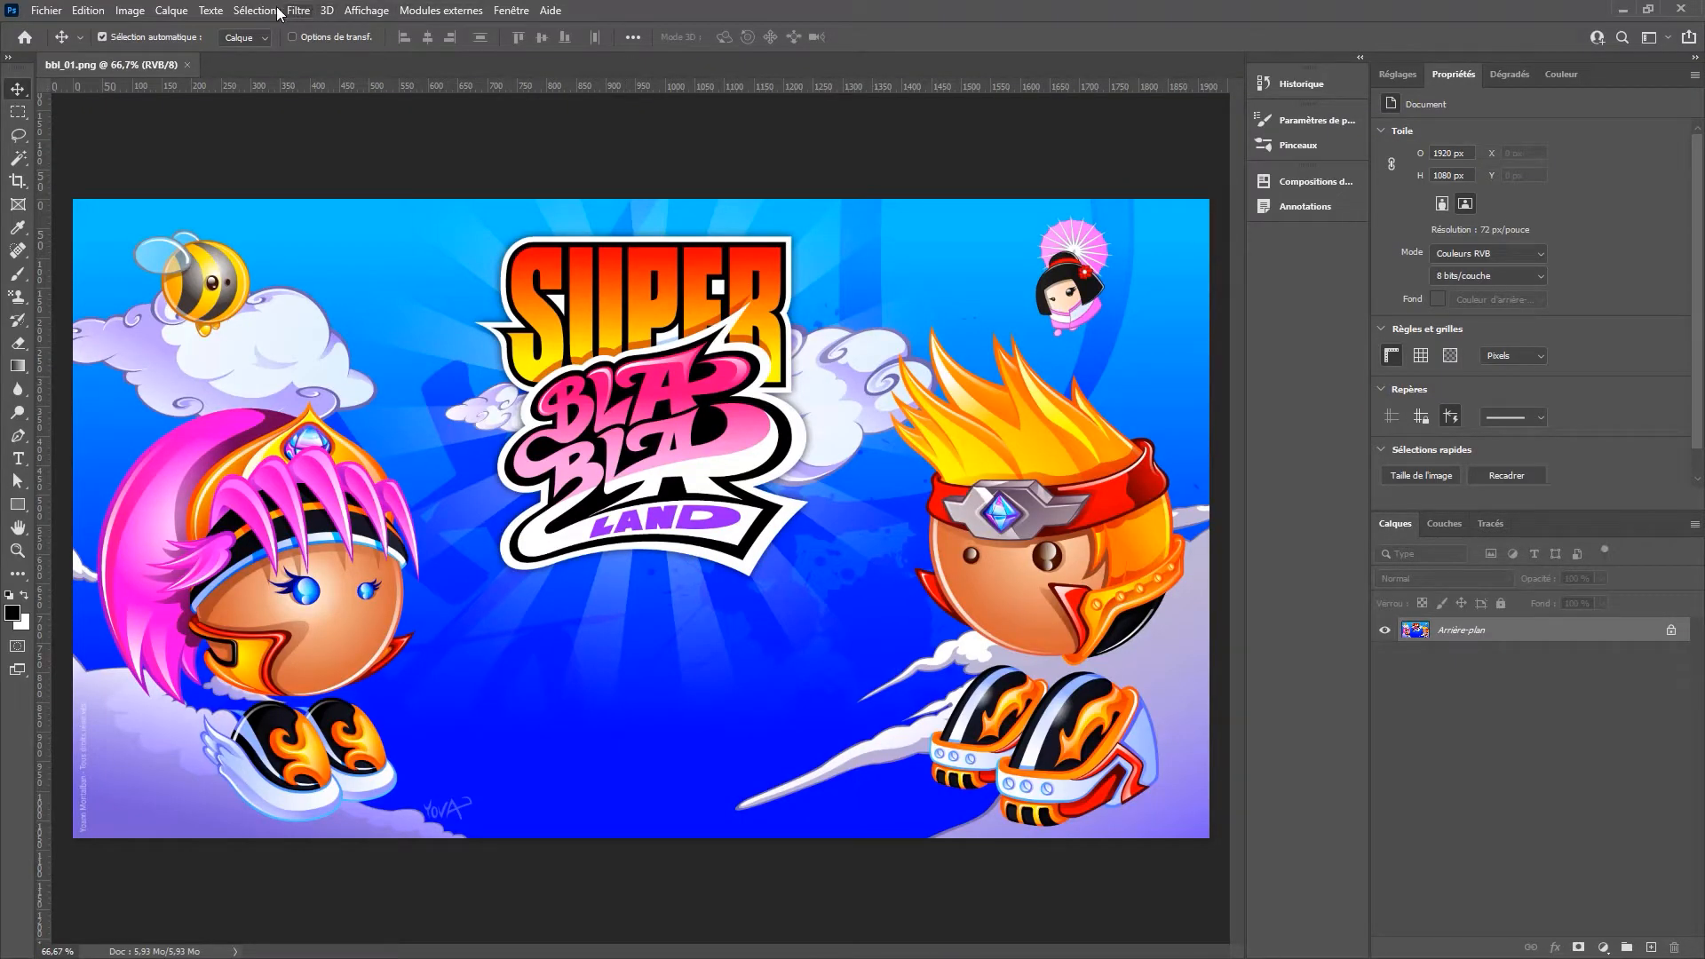
Step: Check the pixel dimensions of bbl_01.png in Image Size without changing them
{"action": "left_click", "coordinate": [130, 11]}
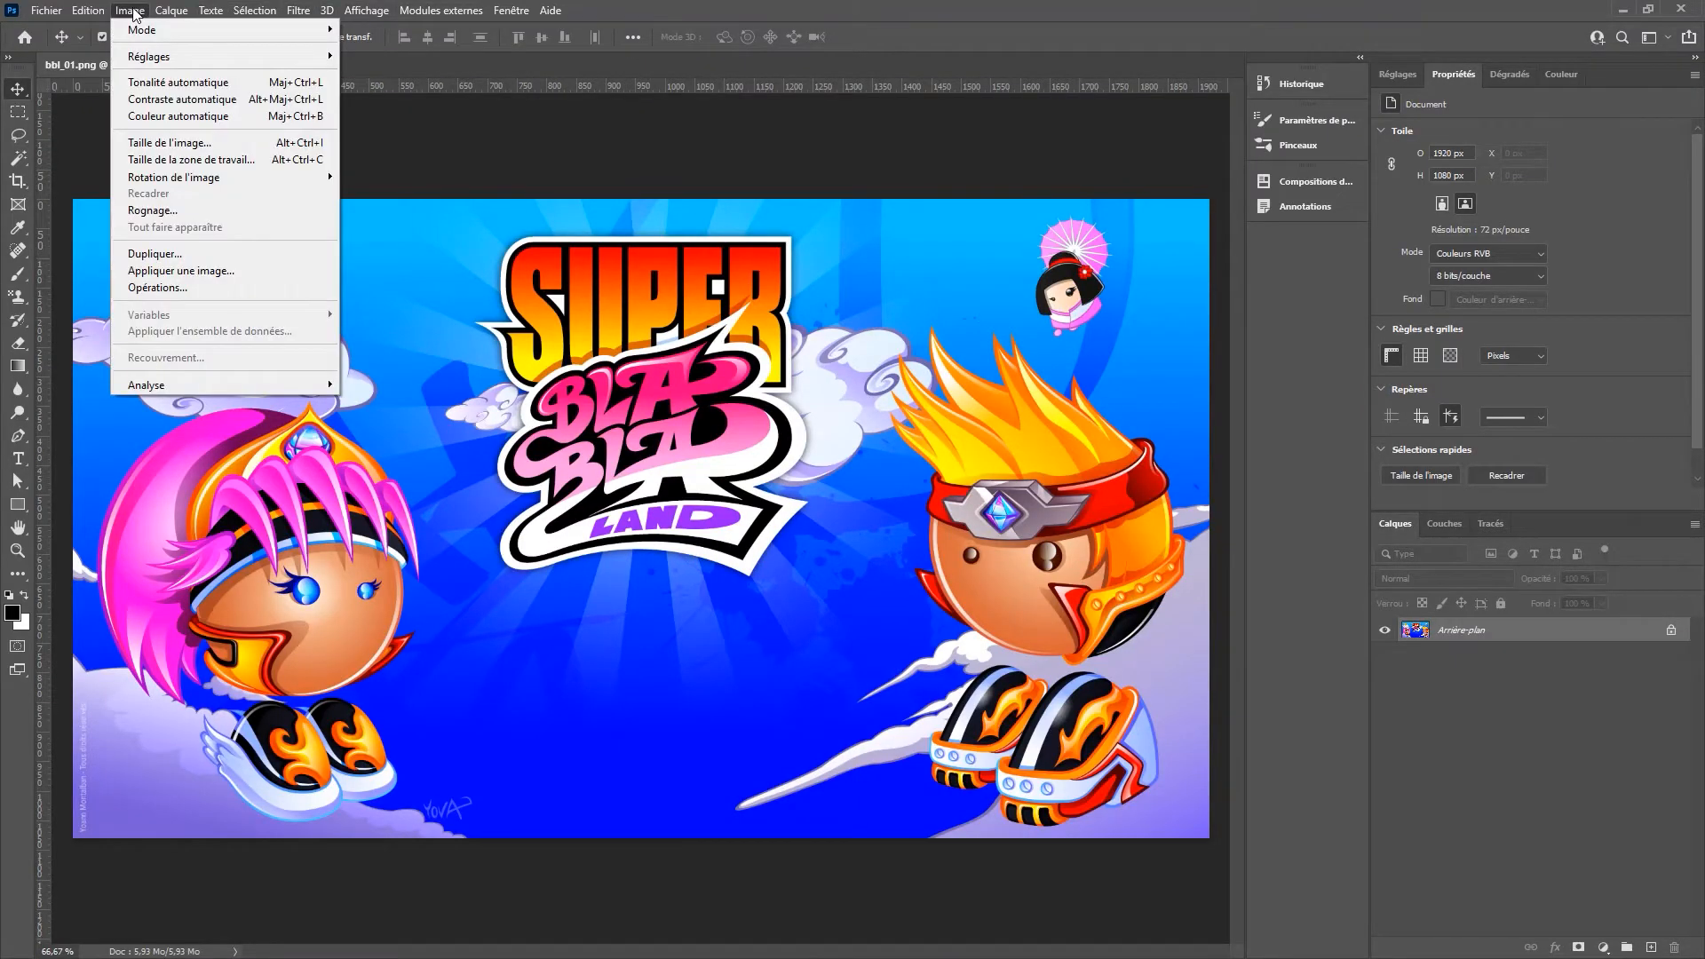
{"action": "left_click", "coordinate": [163, 151]}
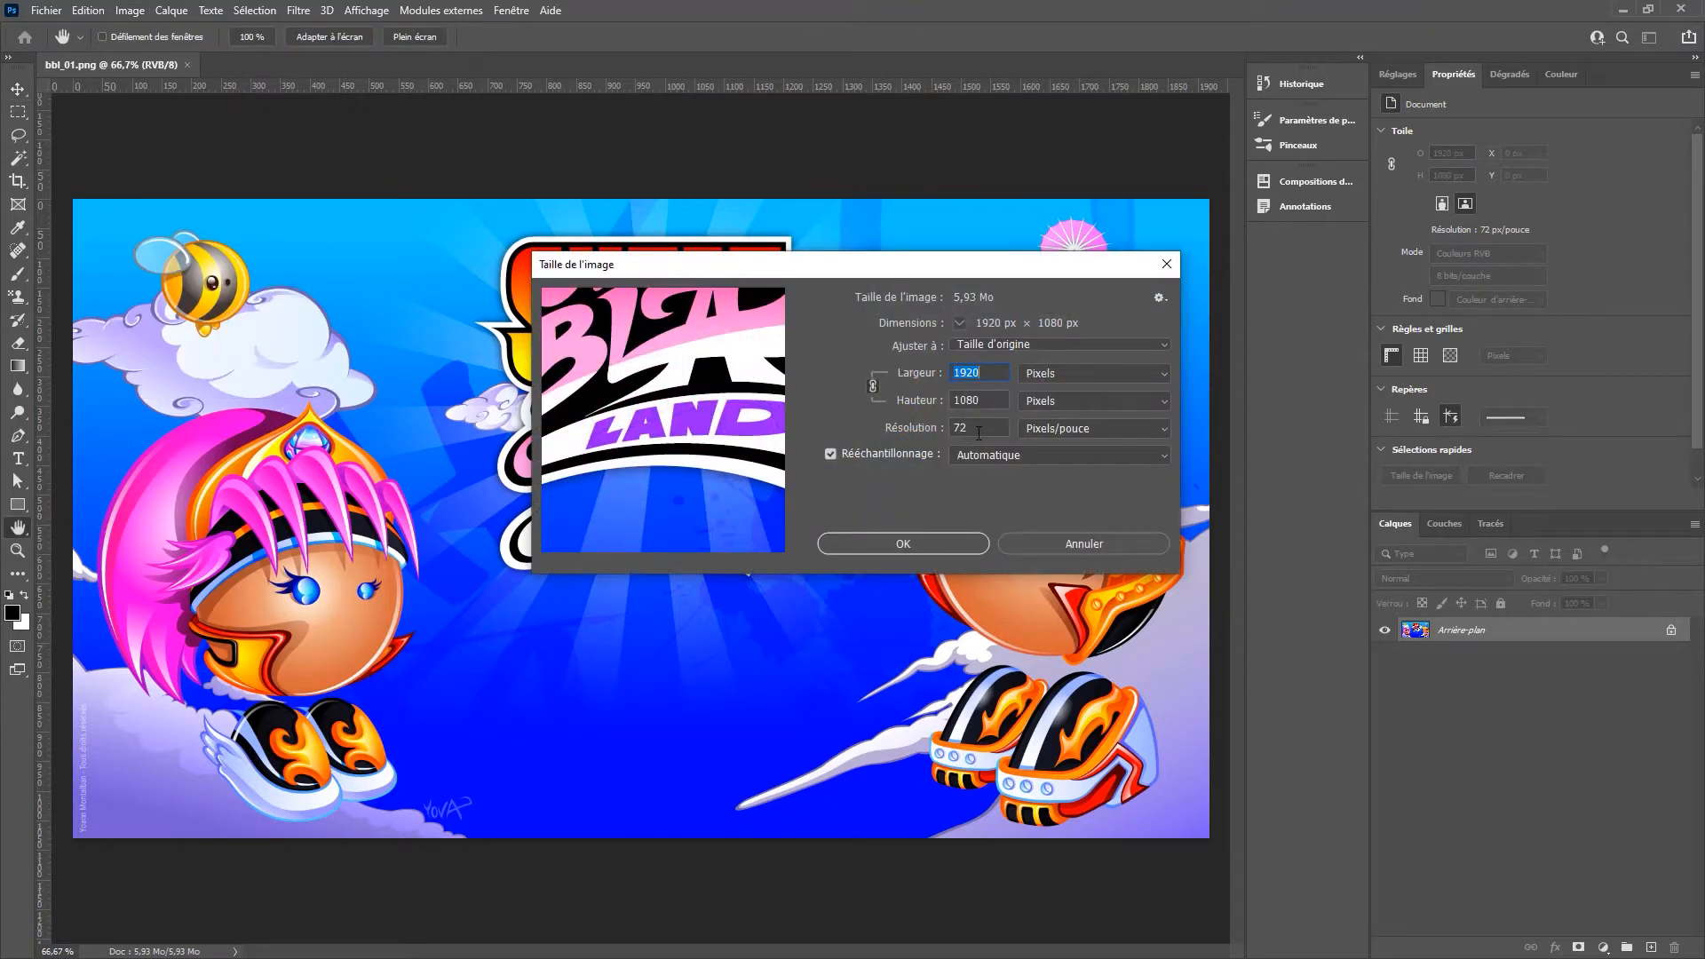
{"action": "left_click", "coordinate": [1067, 544]}
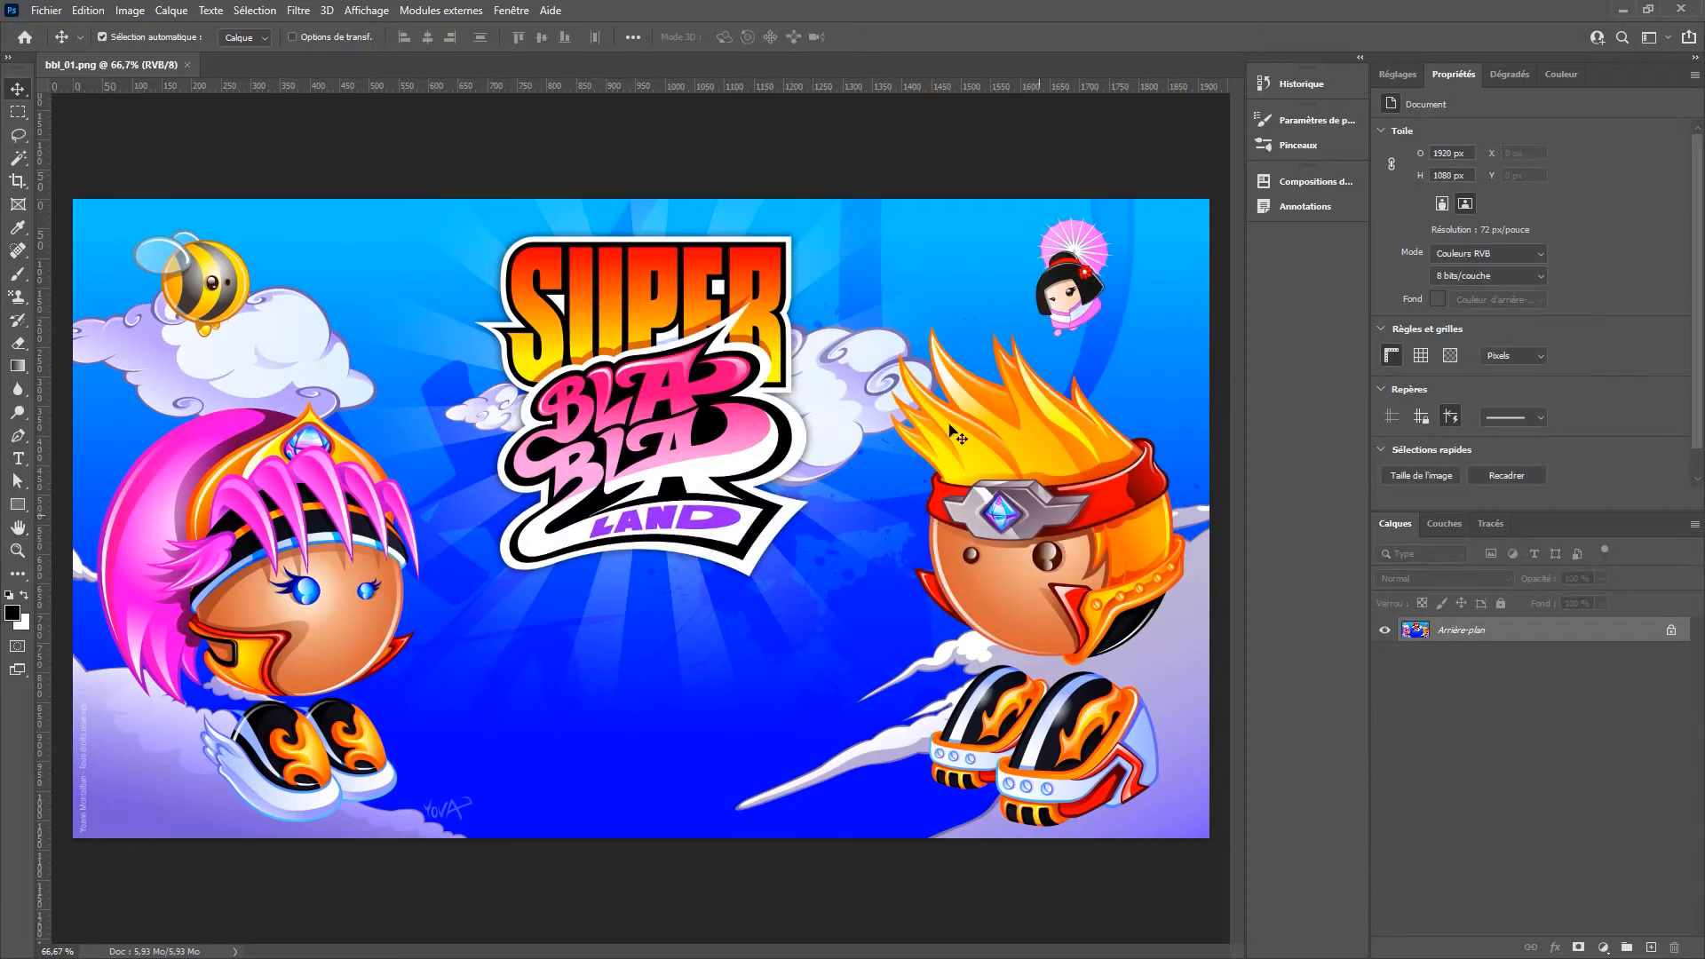
Step: Display the Actions panel and place it over the canvas
{"action": "left_click", "coordinate": [512, 11]}
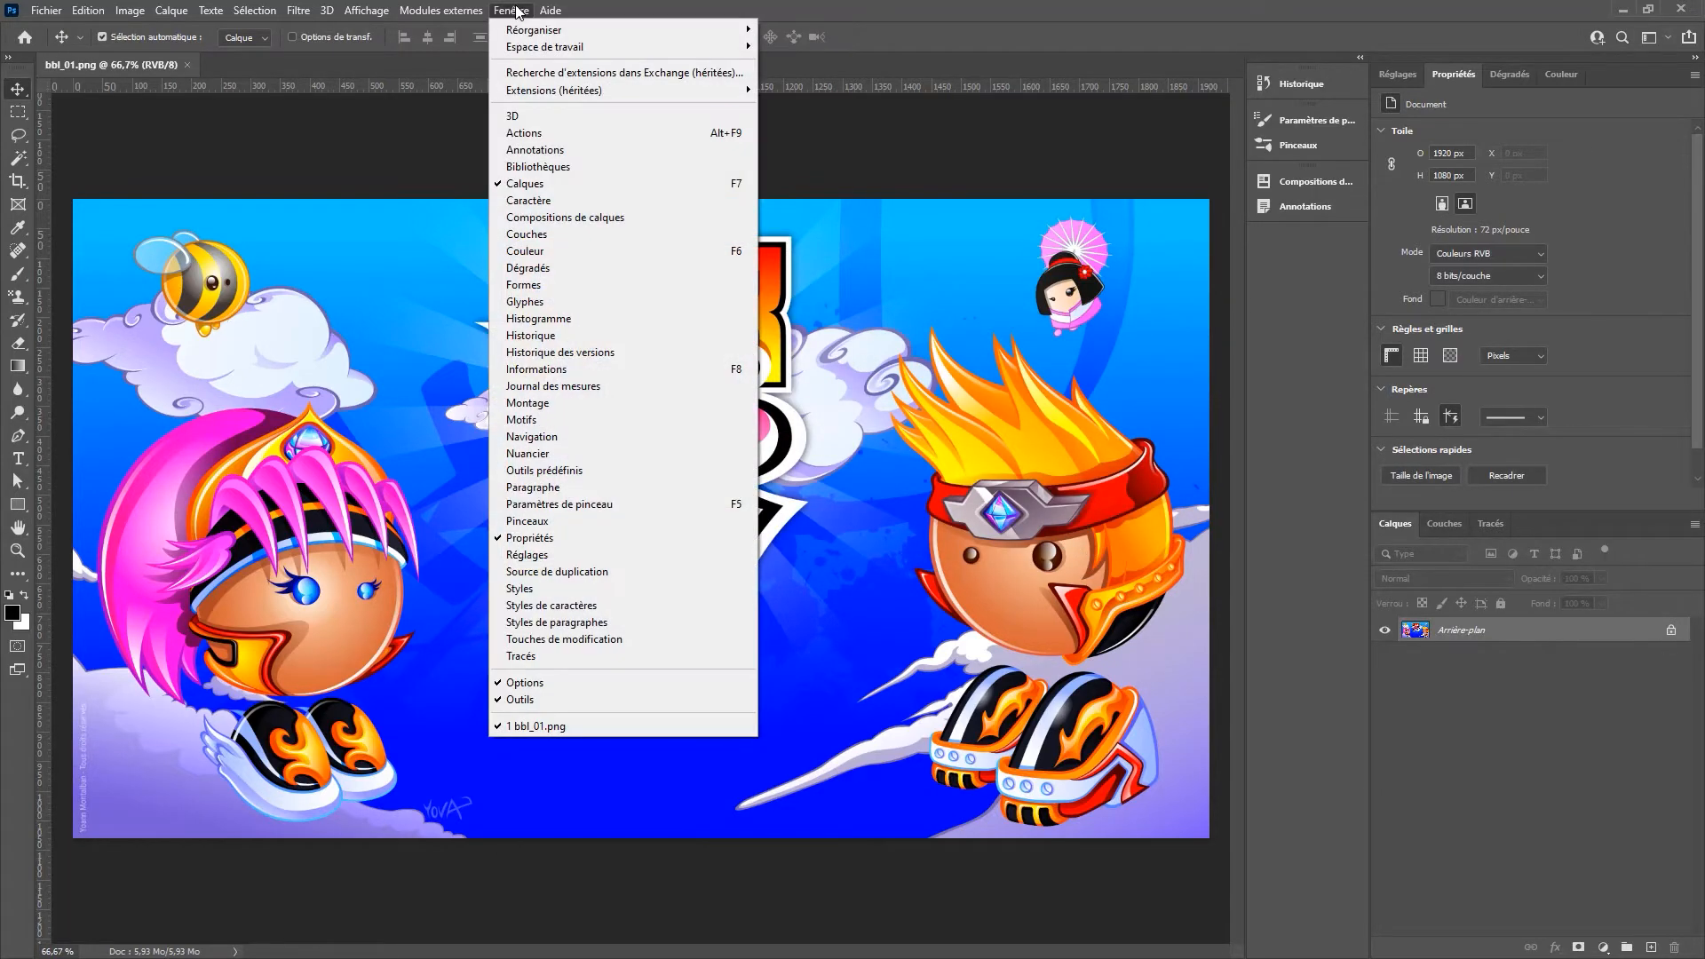
{"action": "left_click", "coordinate": [537, 132]}
{"action": "left_click_drag", "start_coordinate": [1310, 154], "coordinate": [882, 169]}
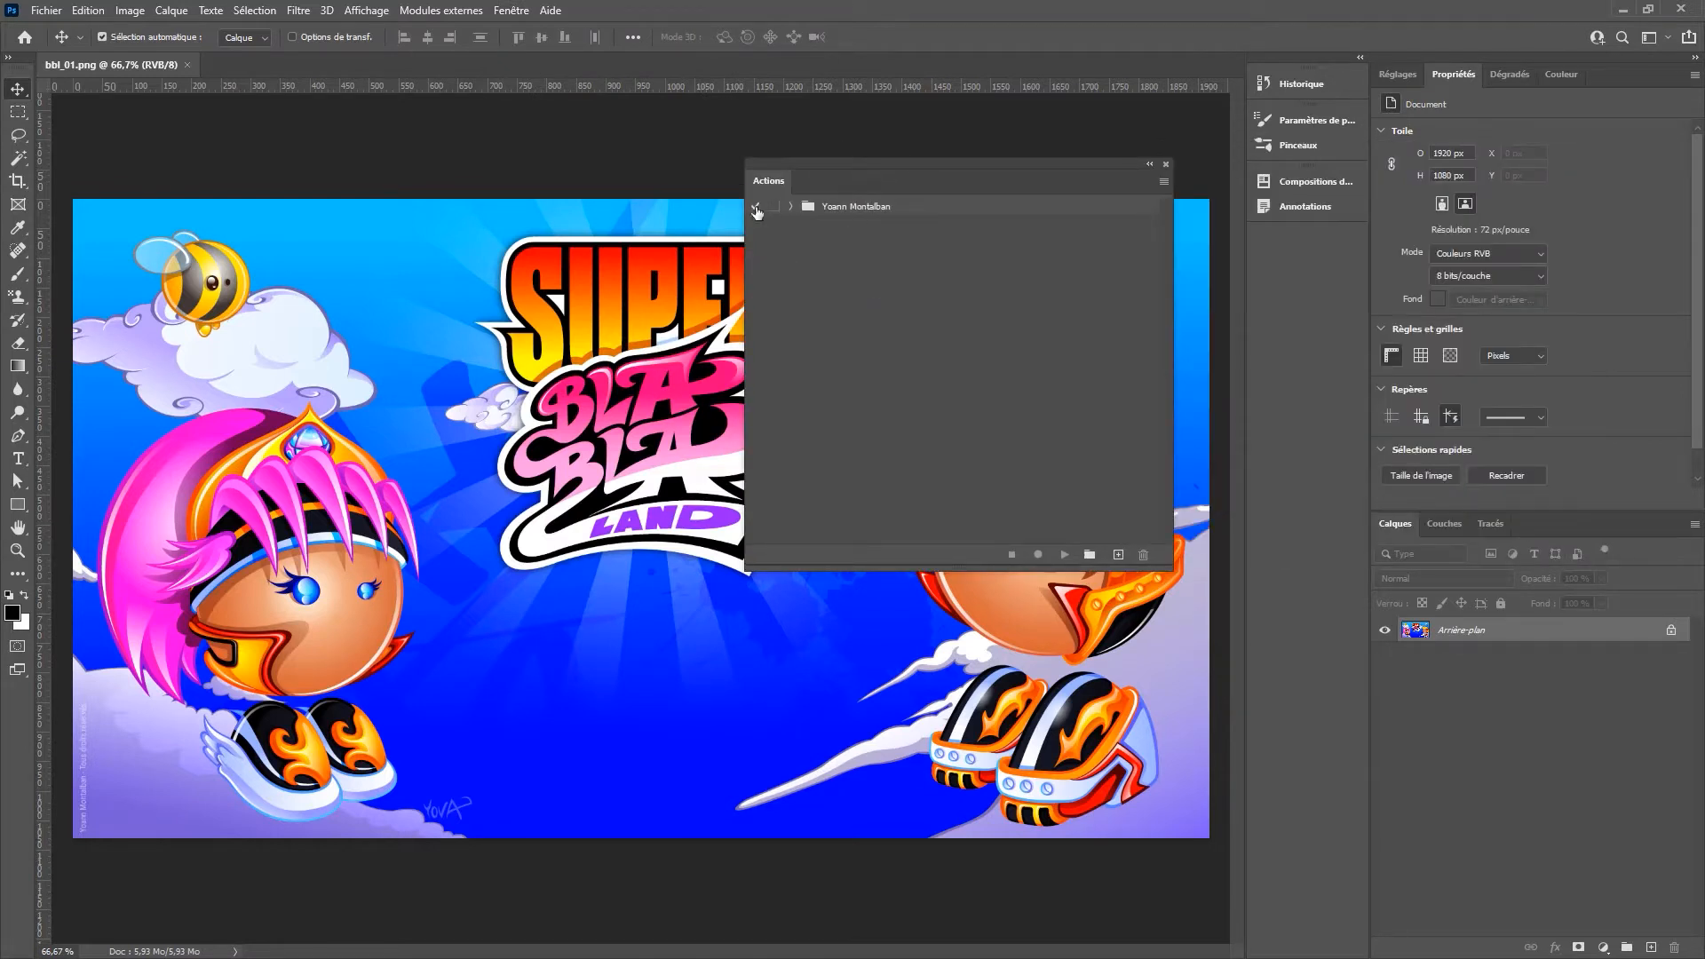
Step: Look through the actions stored in the existing action set and collapse the set again
{"action": "left_click", "coordinate": [790, 206]}
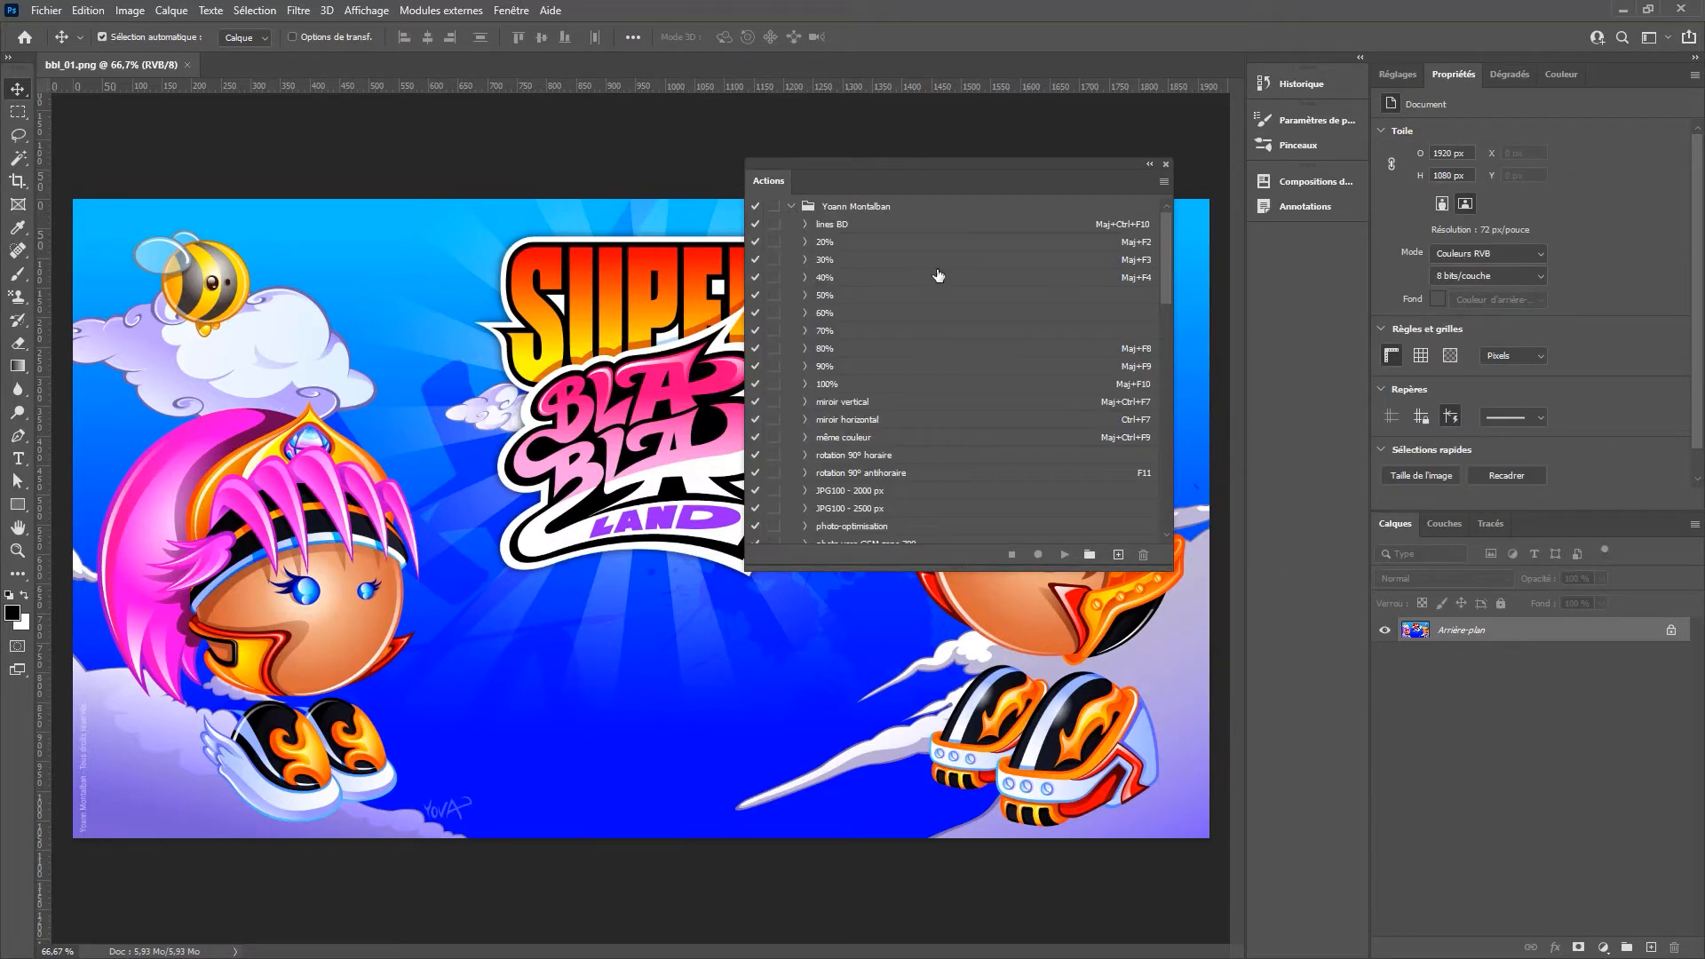
{"action": "scroll", "coordinate": [971, 364], "scroll_direction": "down", "scroll_amount": 10}
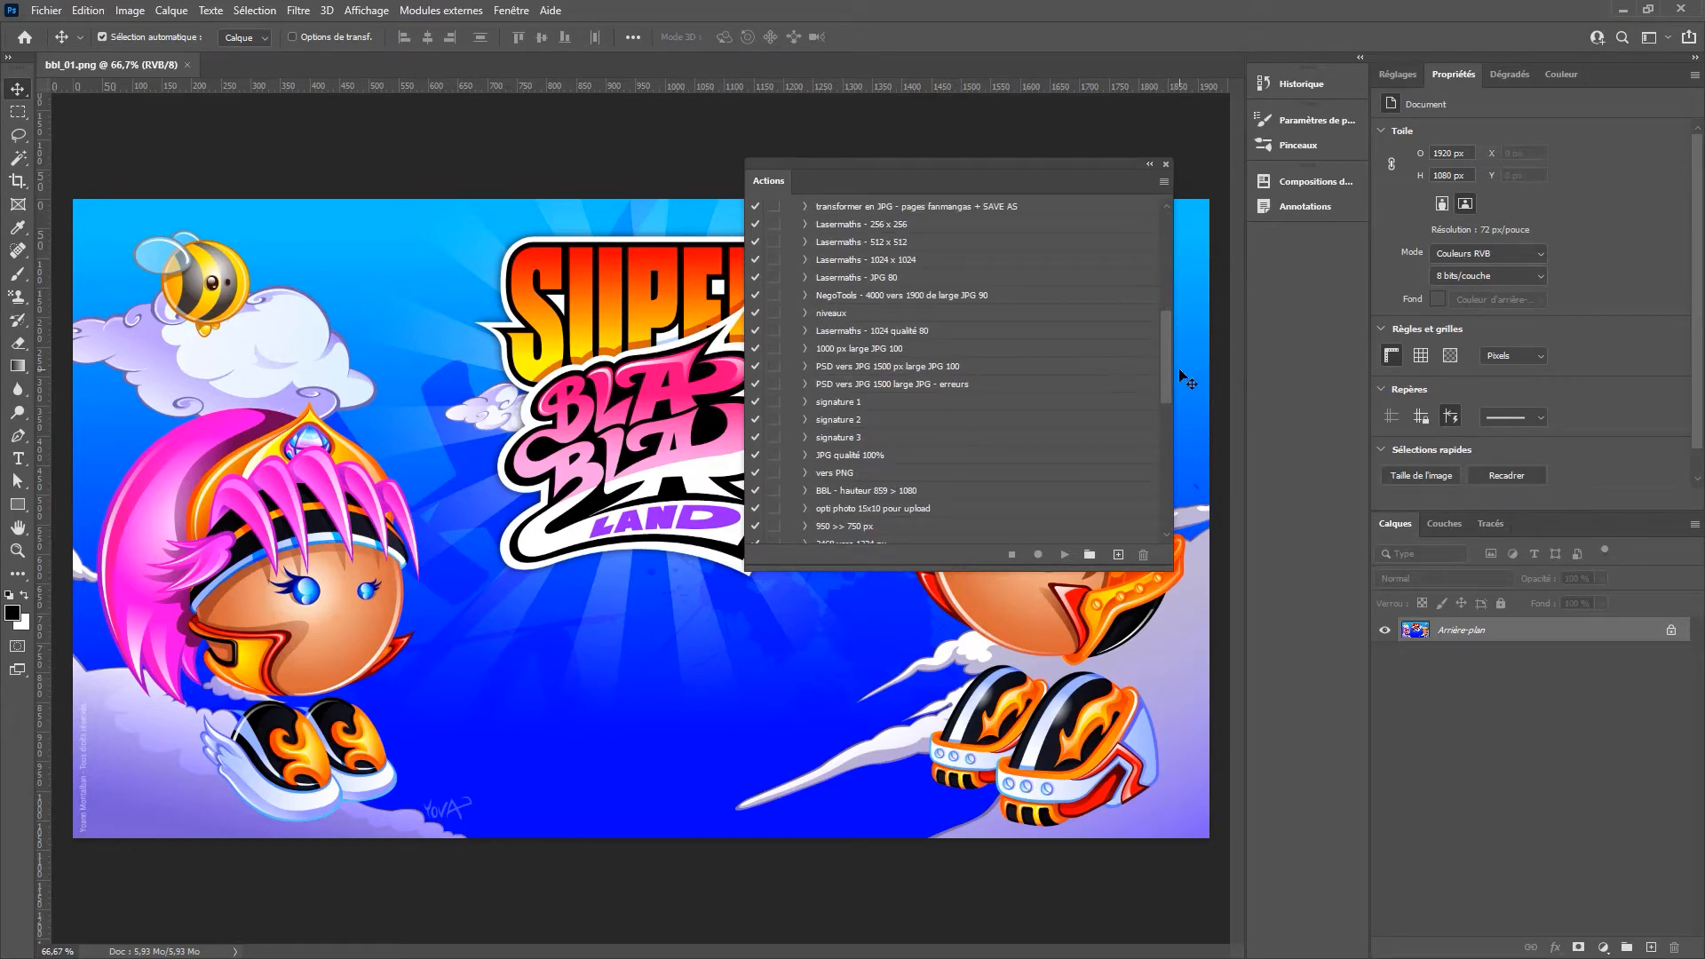
{"action": "left_click_drag", "start_coordinate": [1166, 399], "coordinate": [1171, 269]}
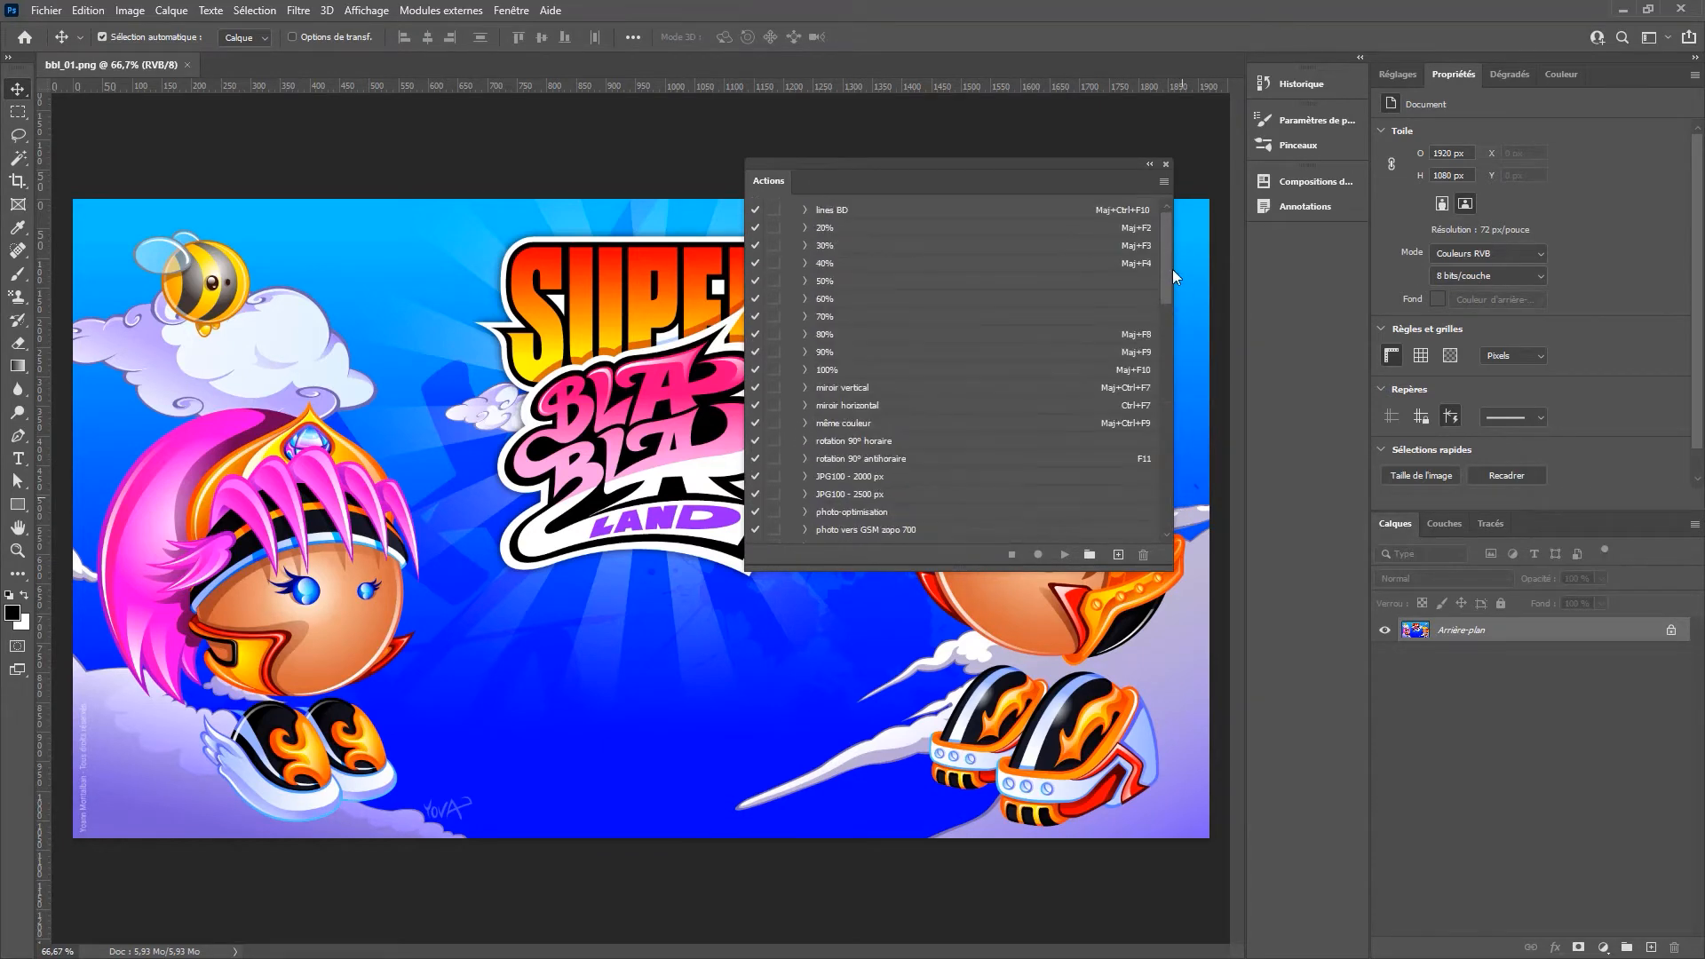
{"action": "left_click", "coordinate": [790, 206]}
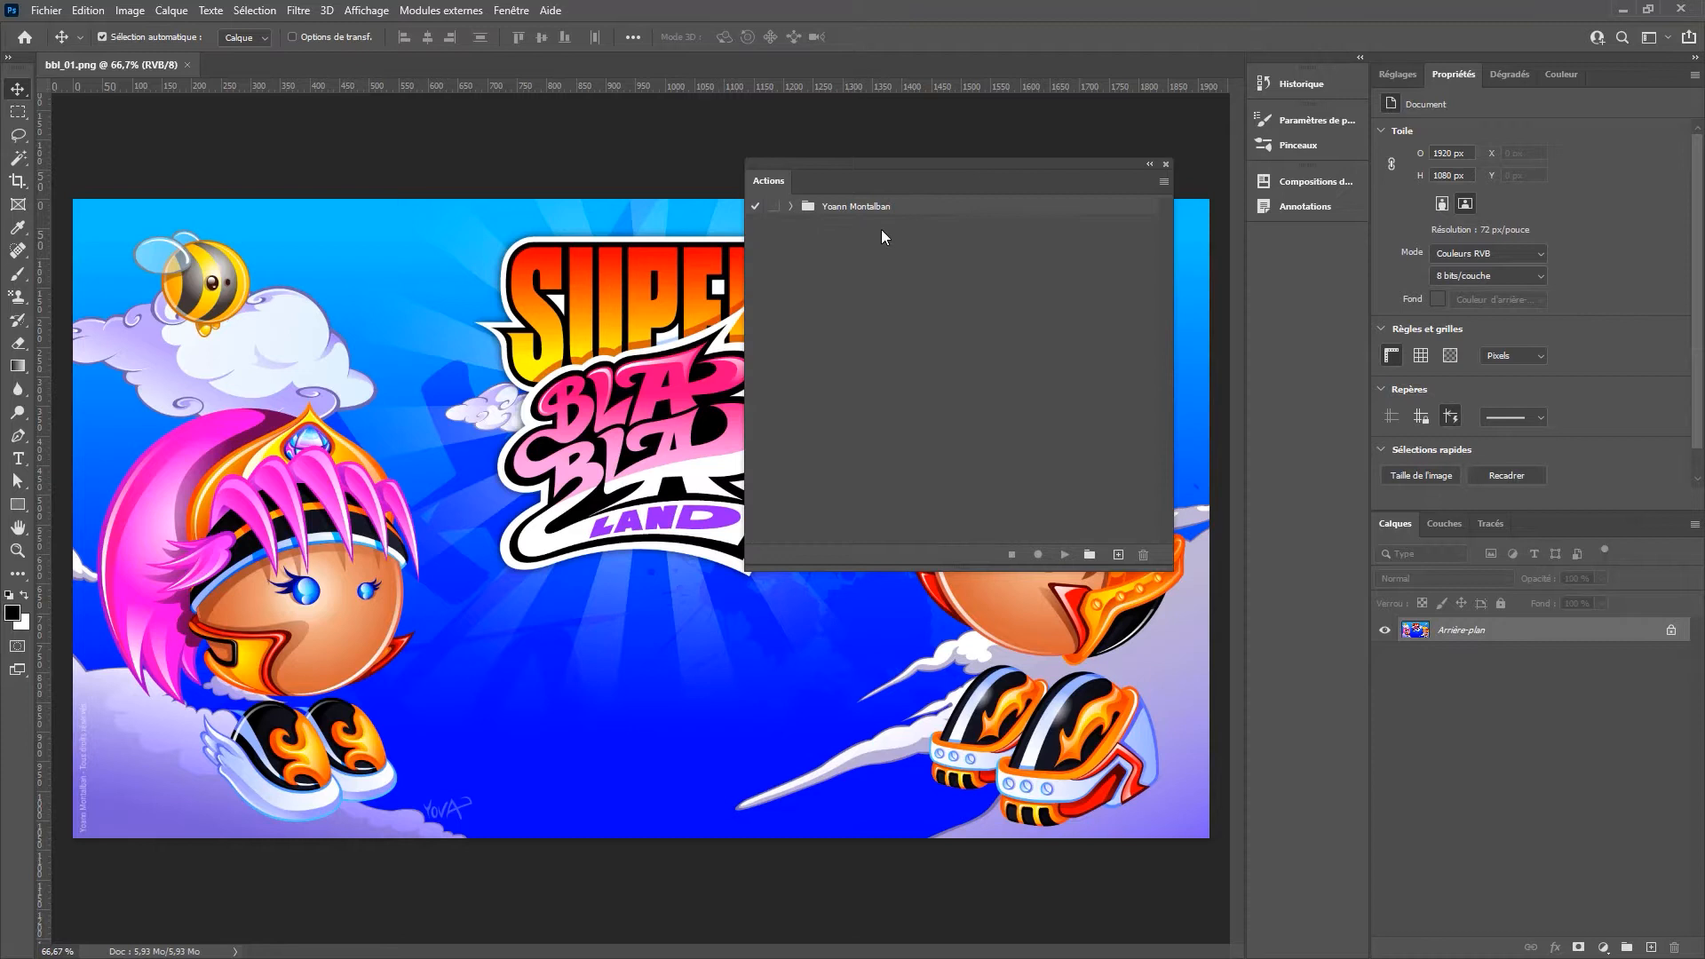
Step: Create a new action set named "Prénom Nom"
{"action": "left_click", "coordinate": [1089, 555]}
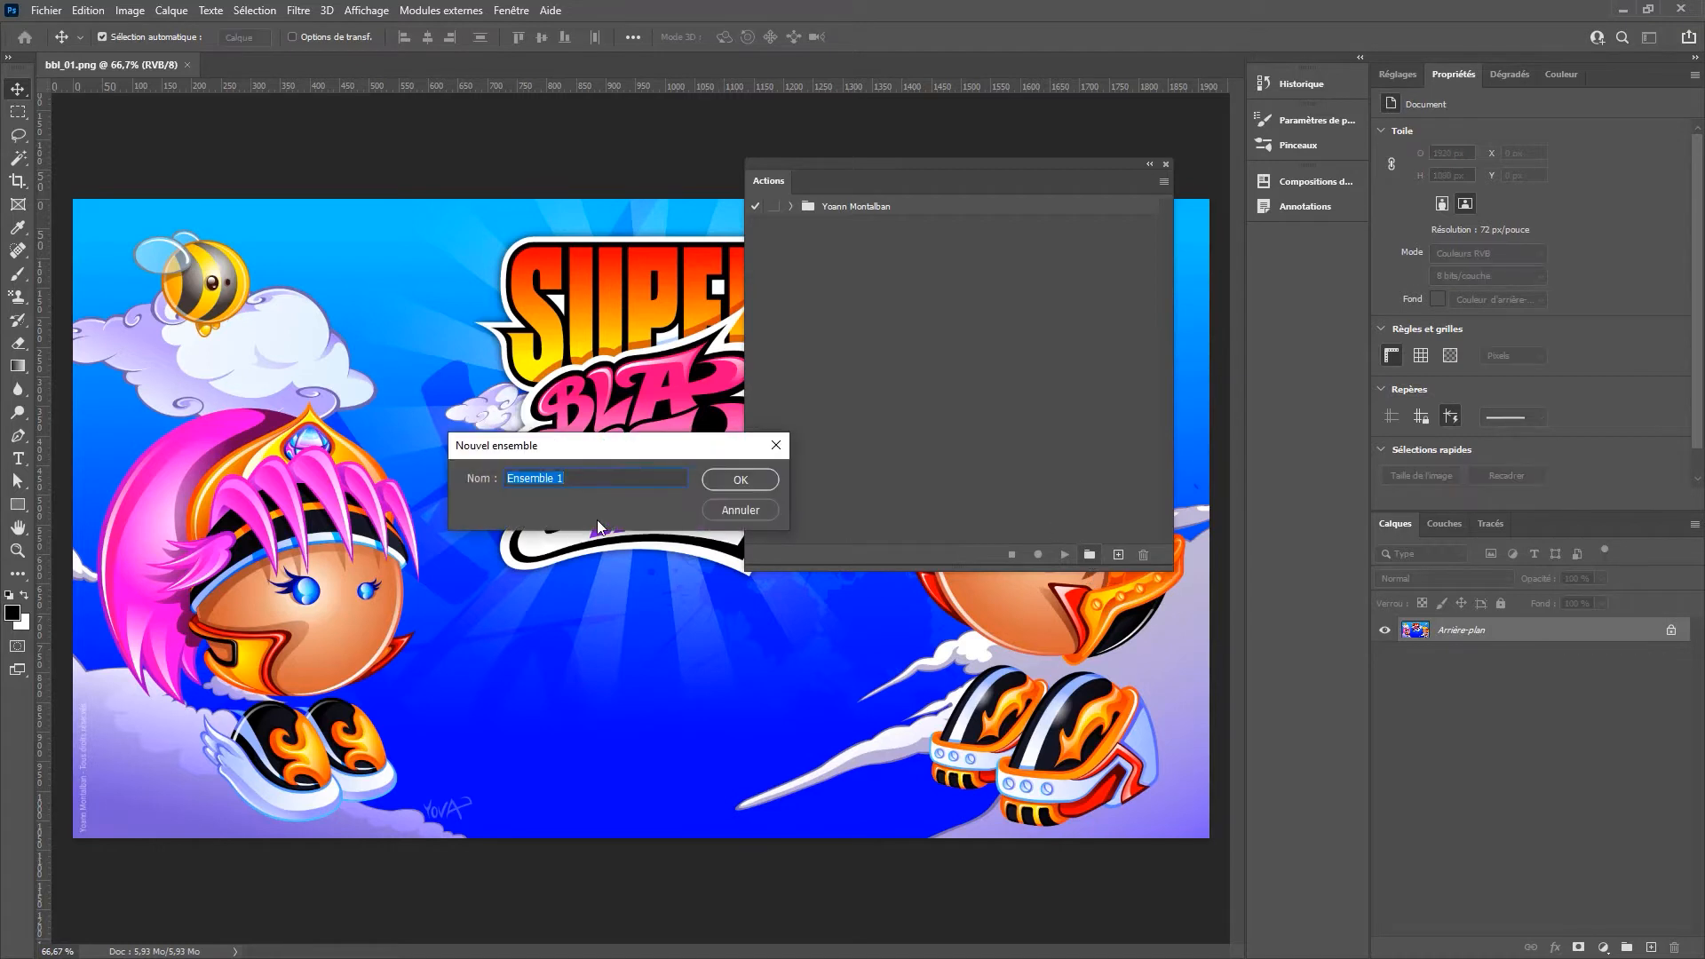
{"action": "type", "text": "TUTO"}
{"action": "key", "text": "ctrl+a"}
{"action": "type", "text": "Prénom"}
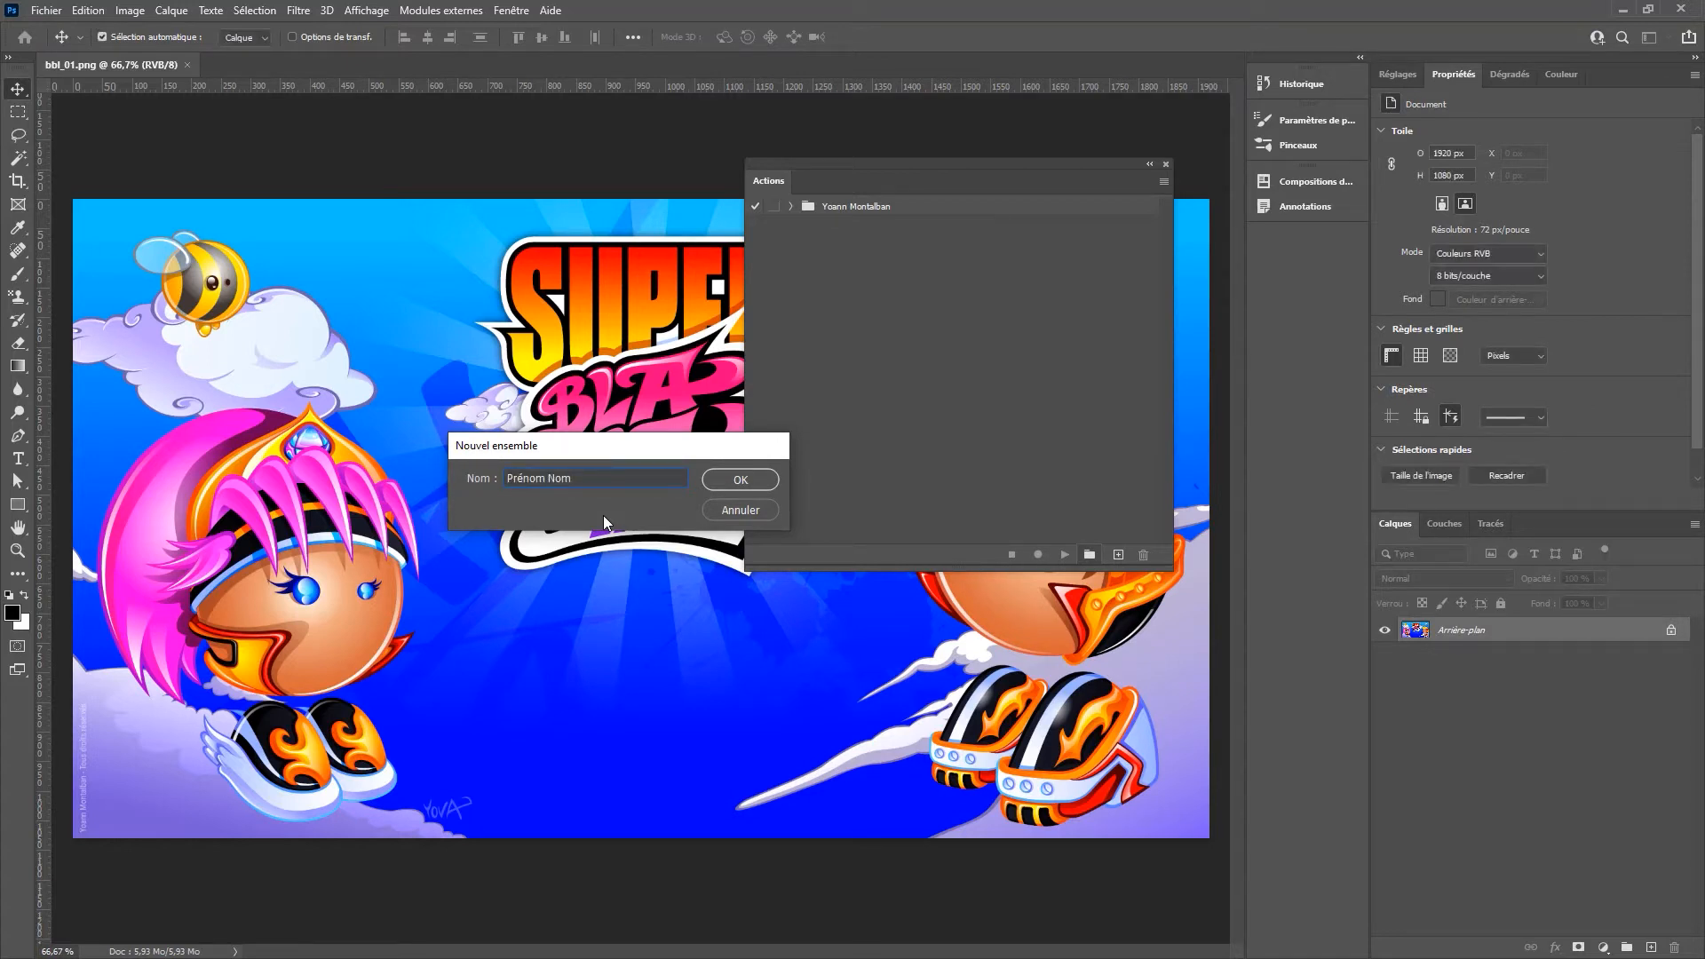
{"action": "key", "text": "Return"}
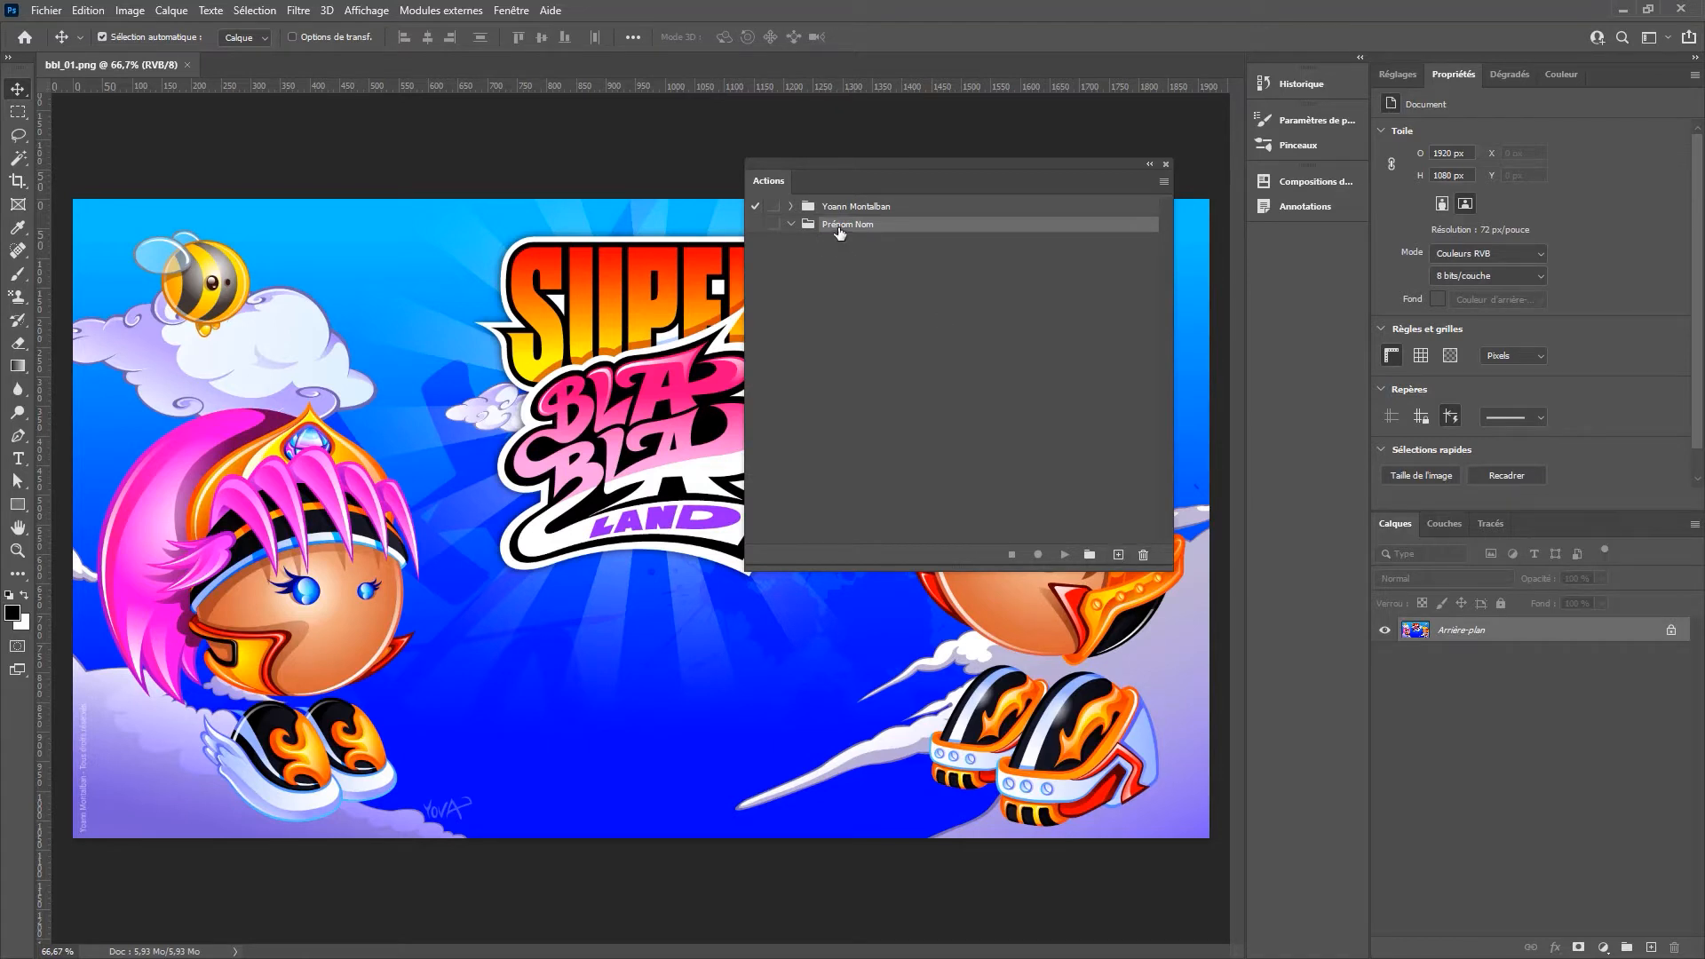
Step: Create an action named "1920x1080 px > 320 x 180 px" in the Prénom Nom set and start recording it
{"action": "left_click_drag", "start_coordinate": [936, 163], "coordinate": [1081, 254]}
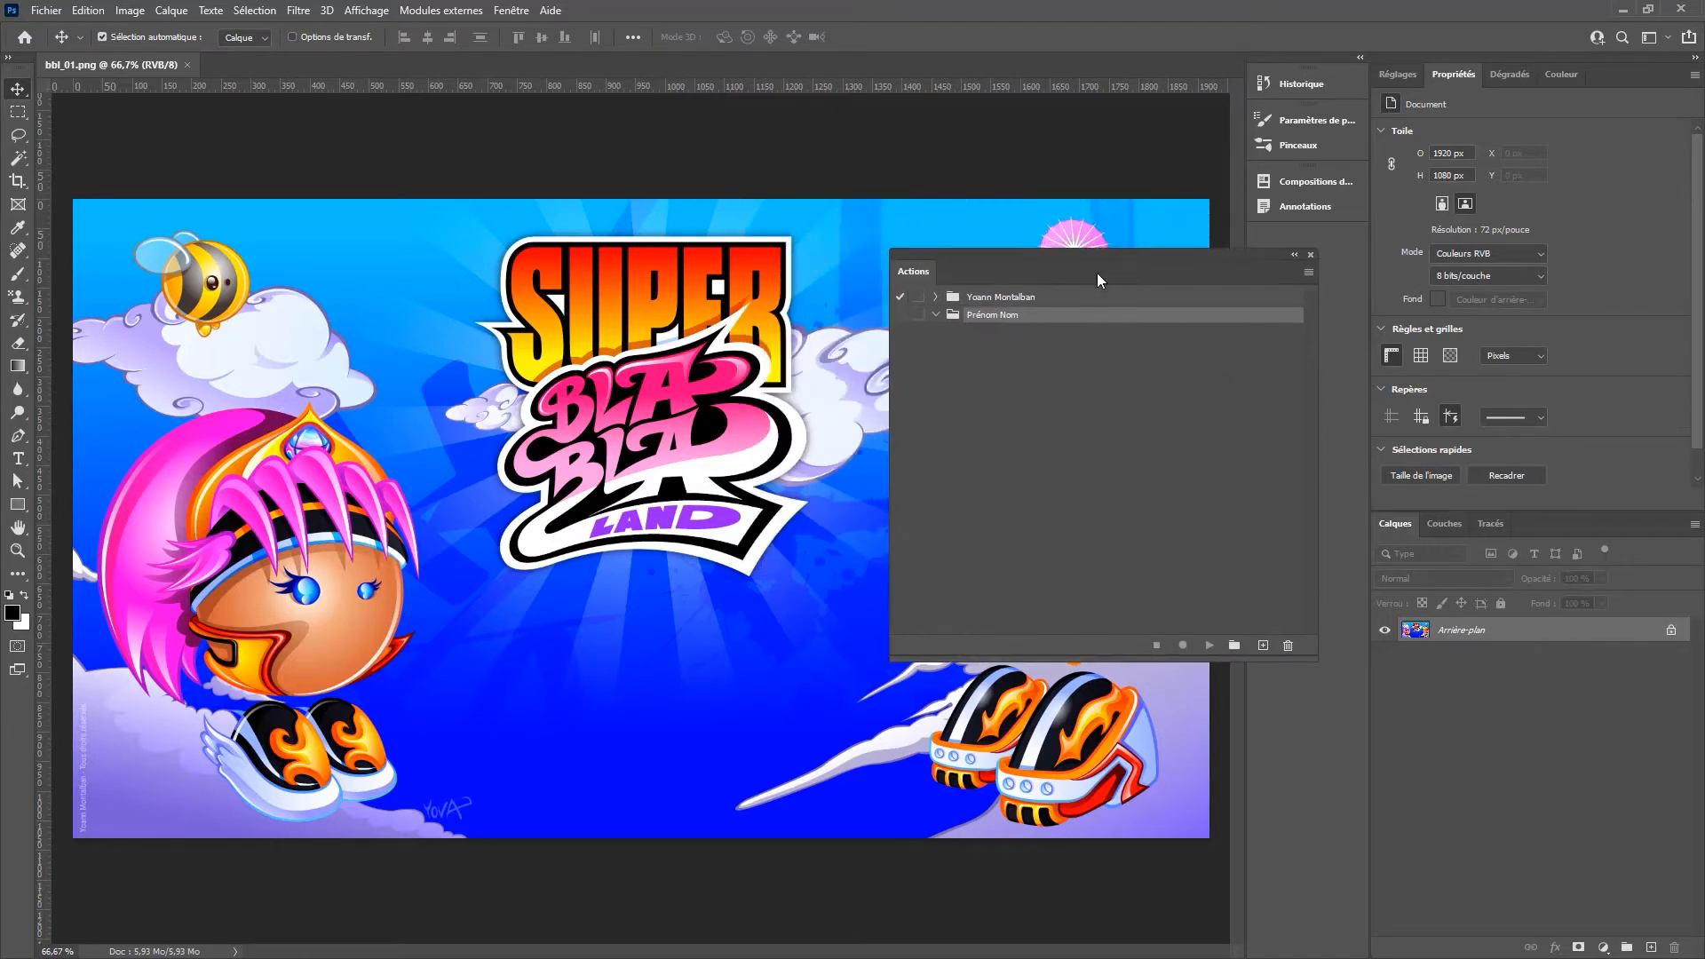
{"action": "left_click", "coordinate": [1263, 645]}
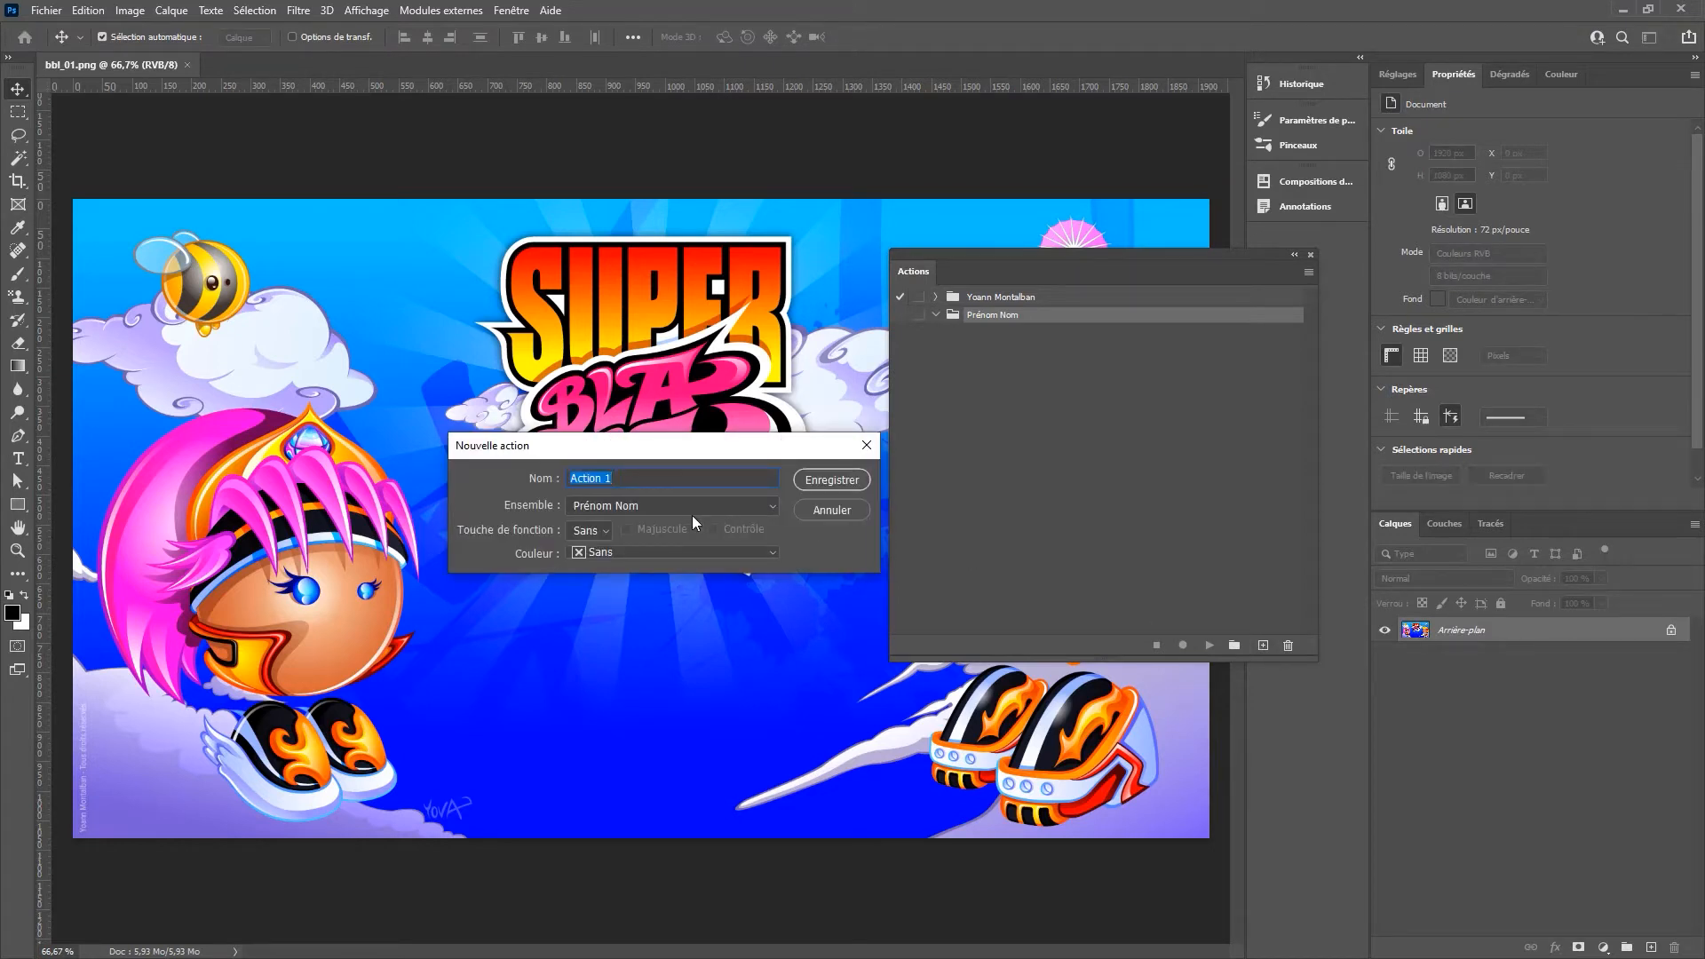
{"action": "type", "text": "1920x1080"}
{"action": "left_click", "coordinate": [839, 479]}
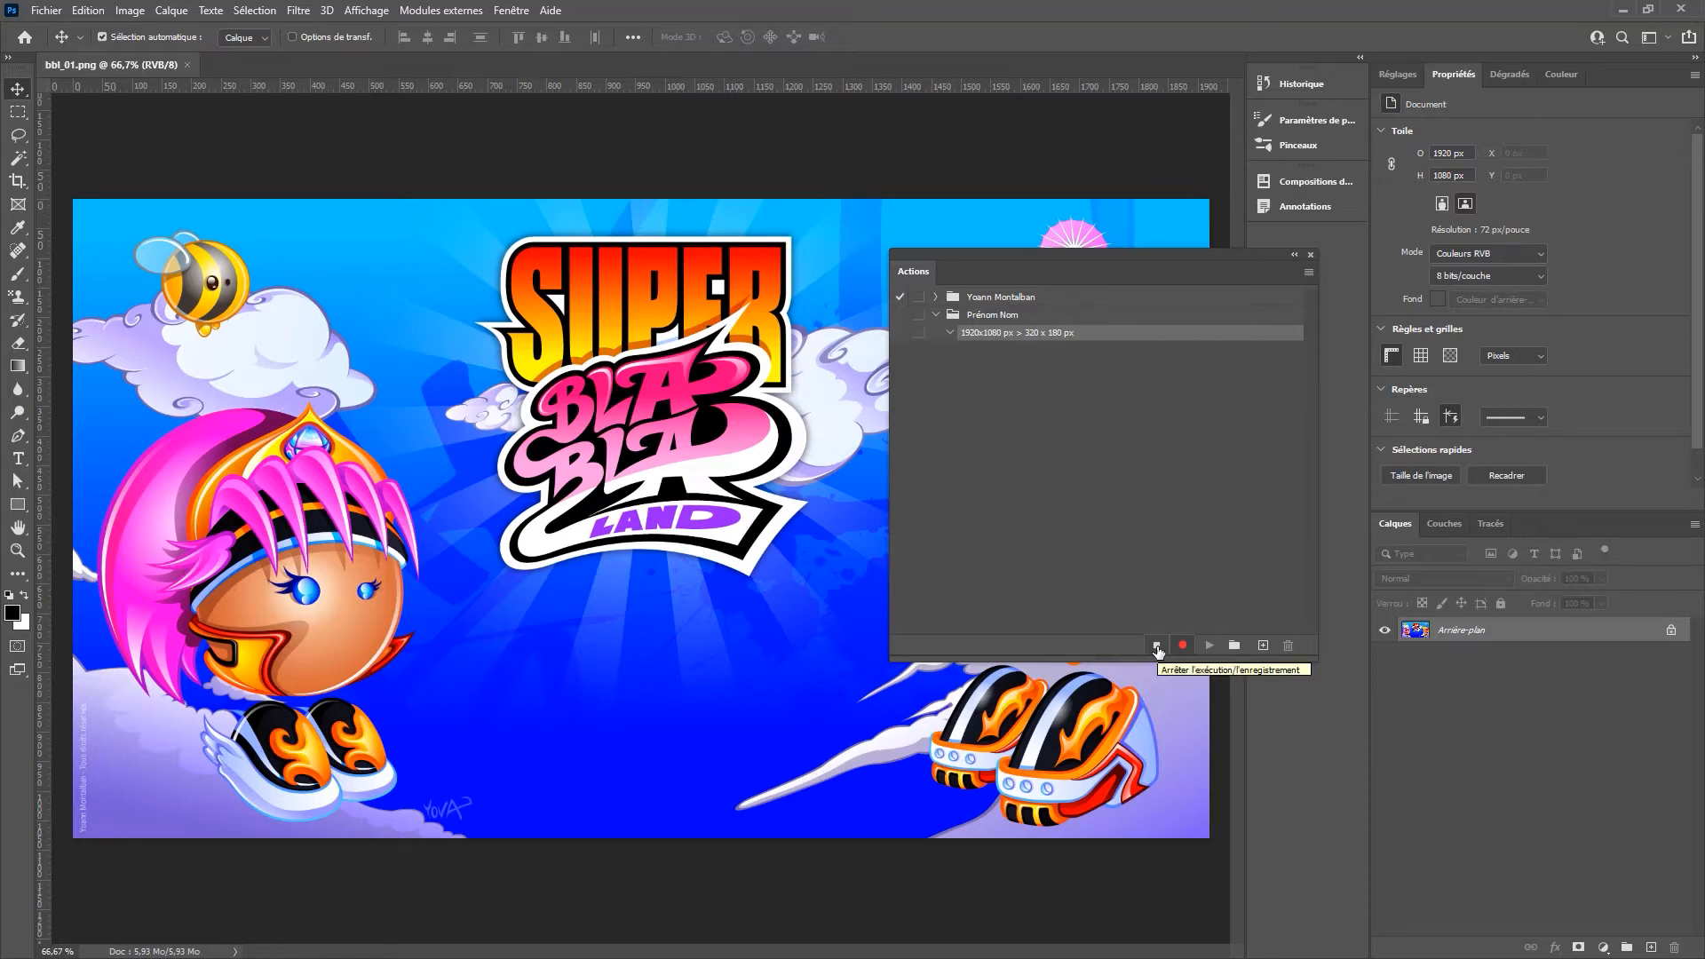
Step: Record resizing the image to 320 x 180 pixels with Image Size, and check the settings recorded in the action
{"action": "left_click_drag", "start_coordinate": [1153, 254], "coordinate": [1318, 254]}
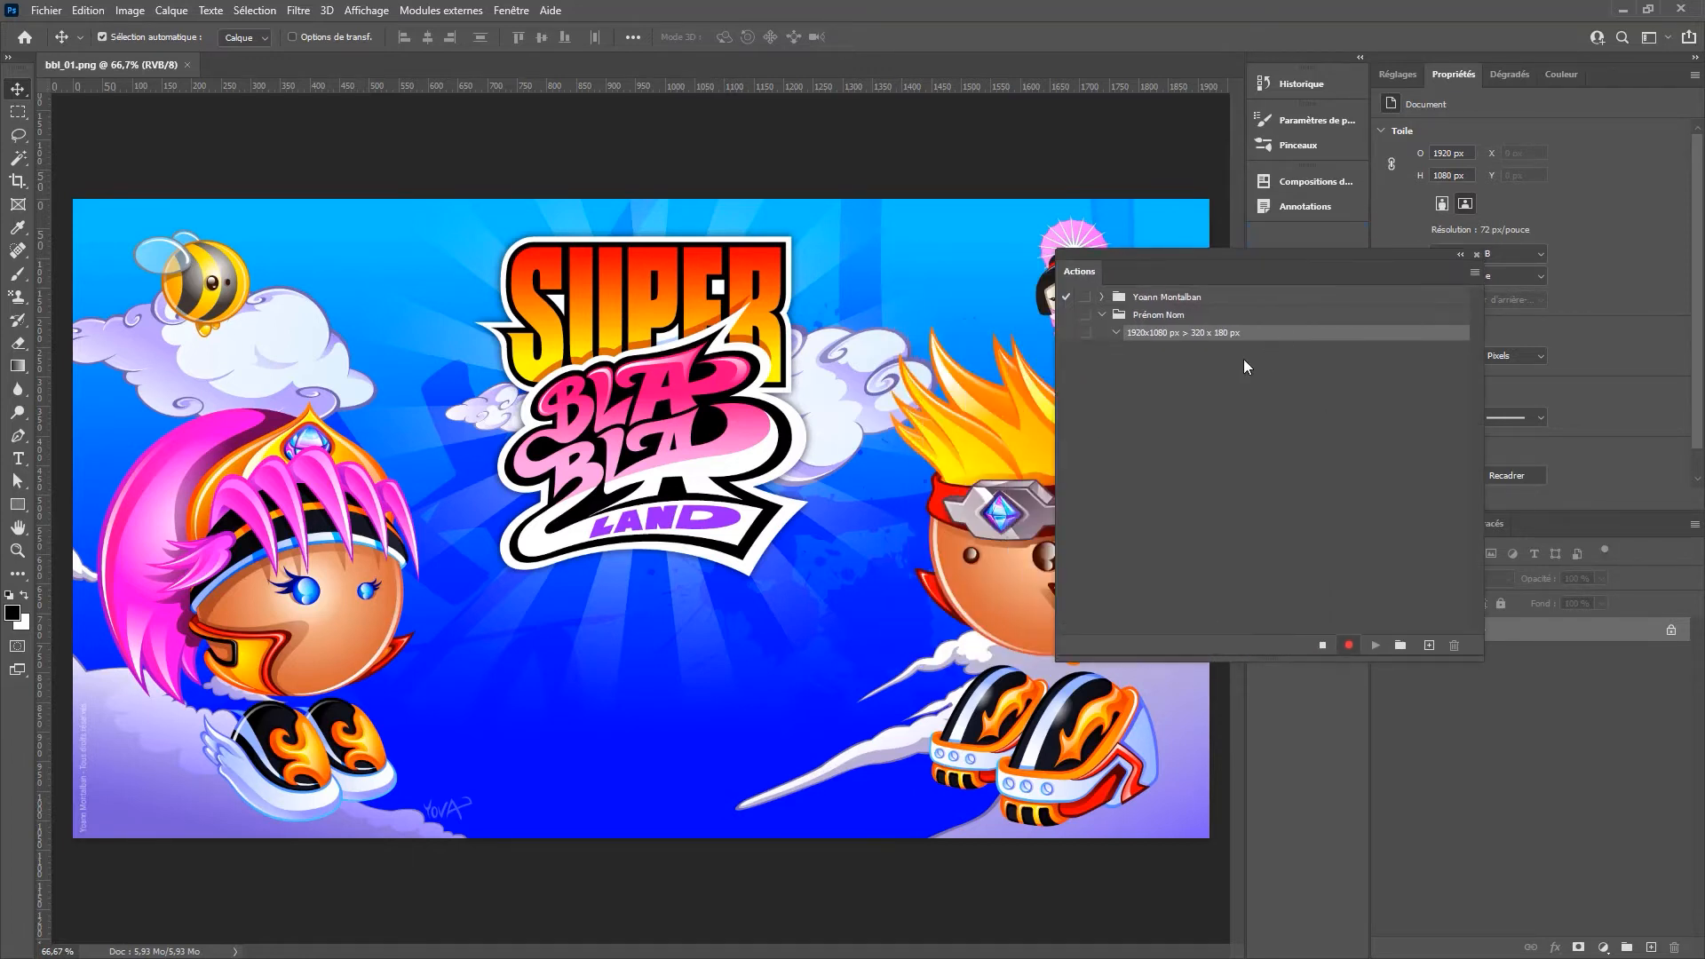
{"action": "left_click", "coordinate": [133, 10]}
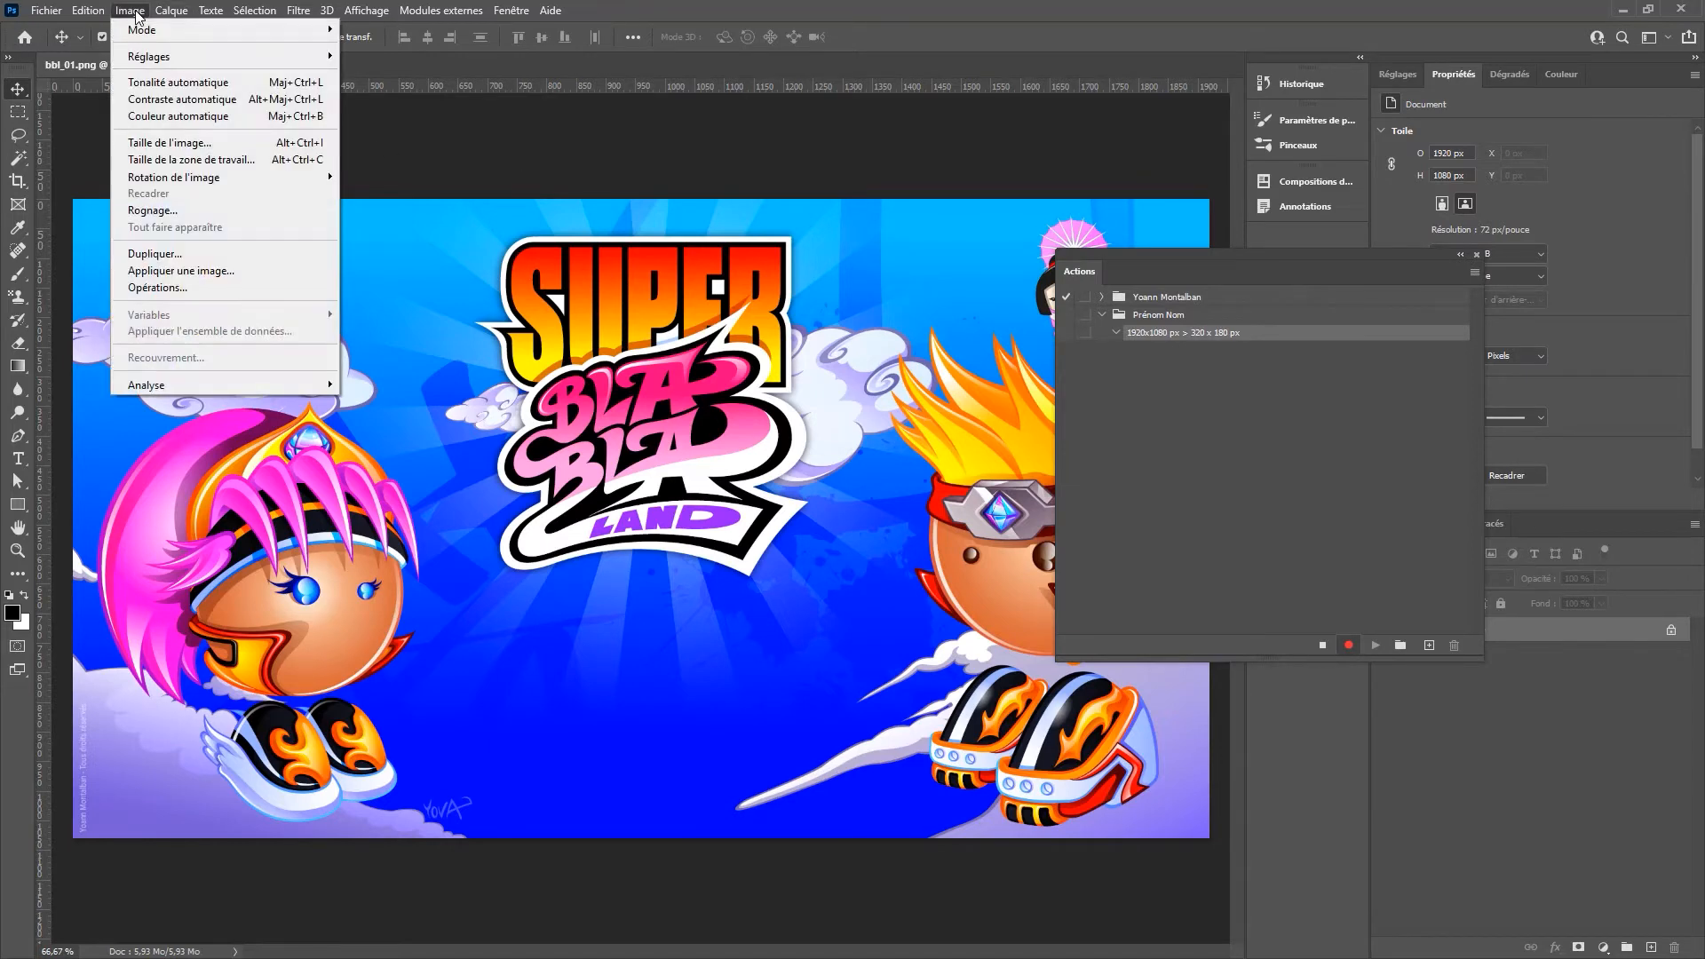
{"action": "left_click", "coordinate": [169, 142]}
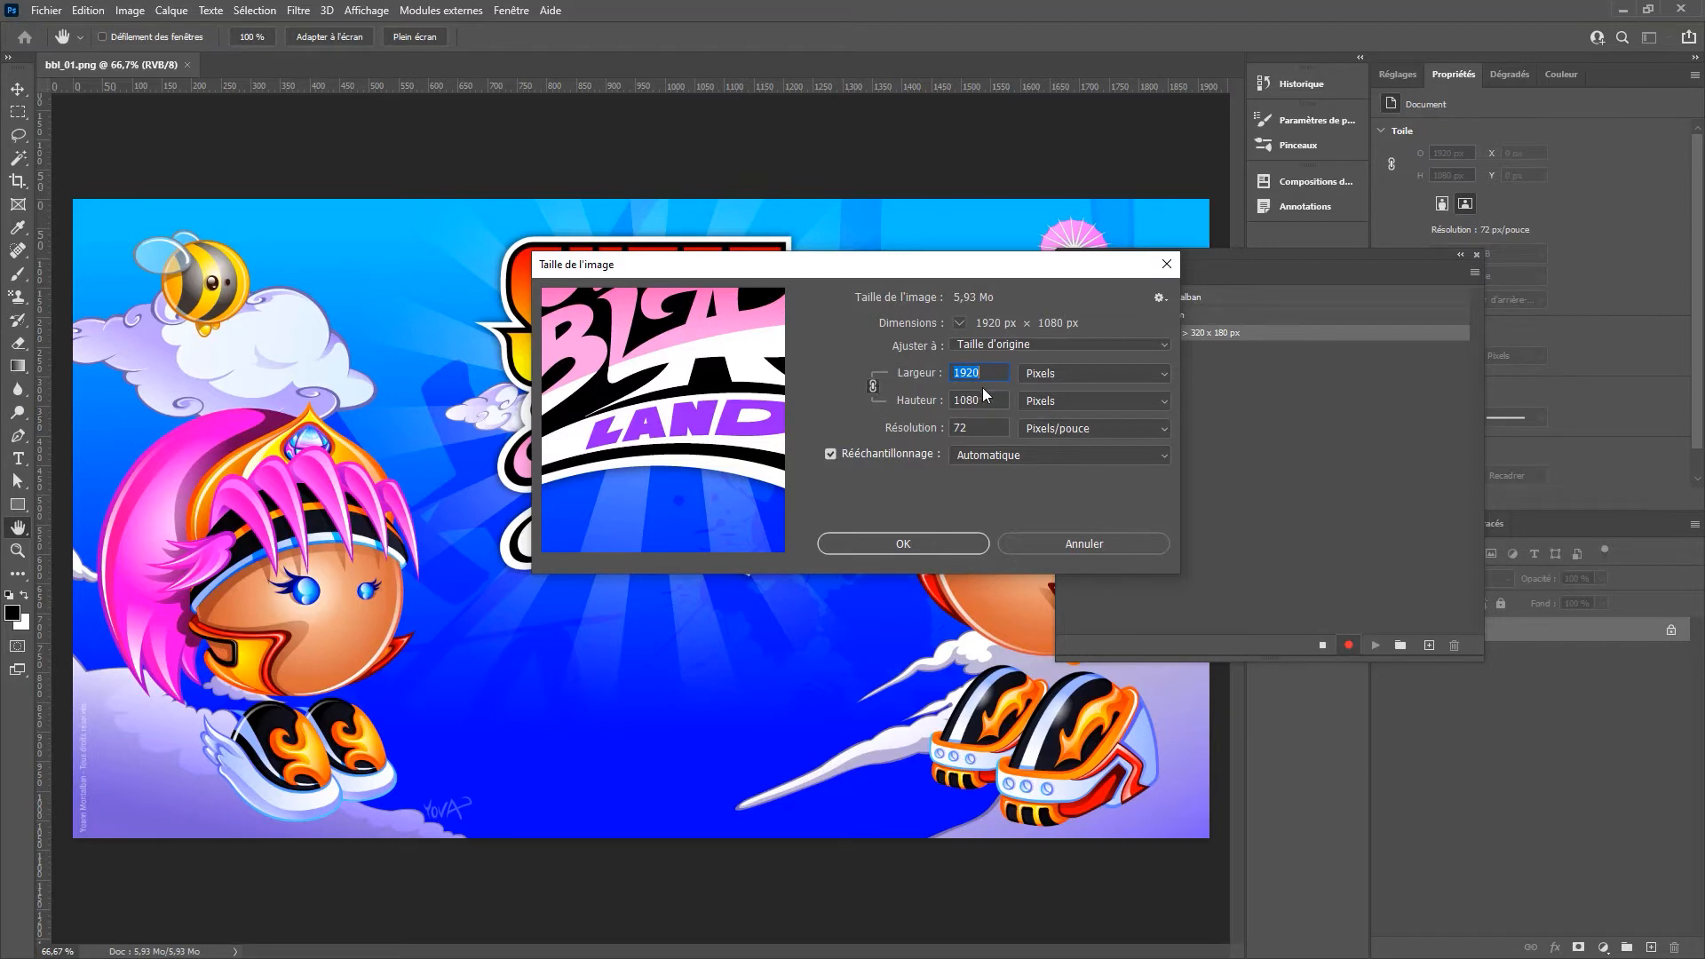
{"action": "type", "text": "320"}
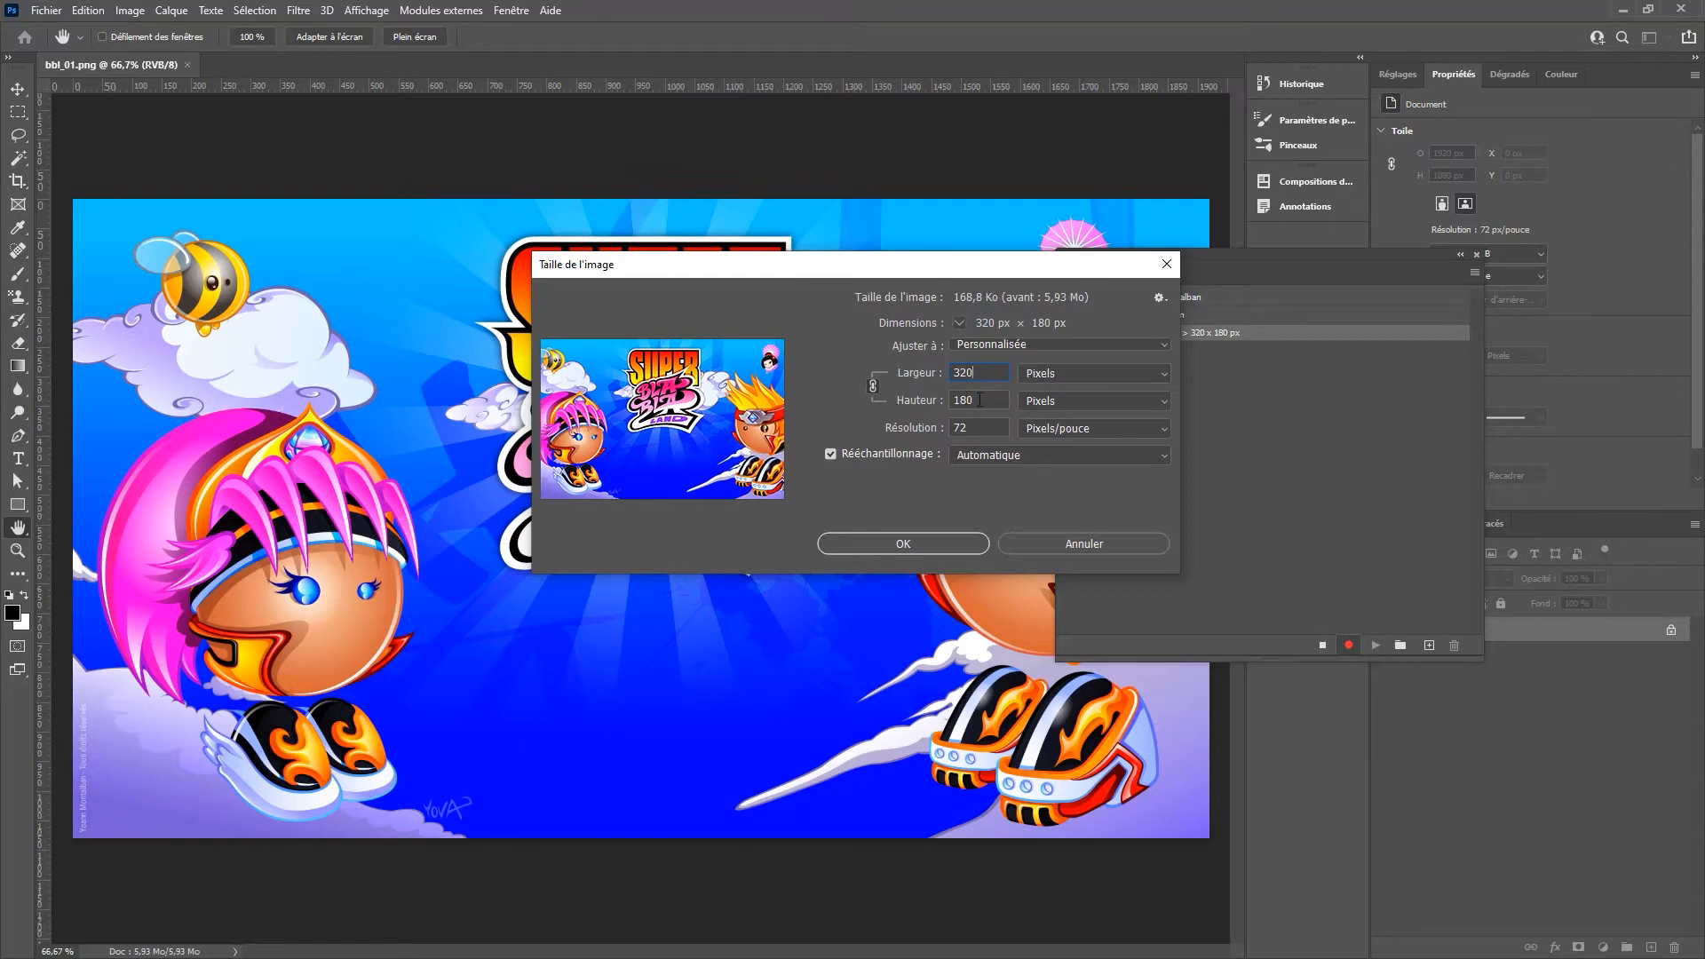
{"action": "left_click", "coordinate": [903, 542]}
{"action": "key", "text": "v"}
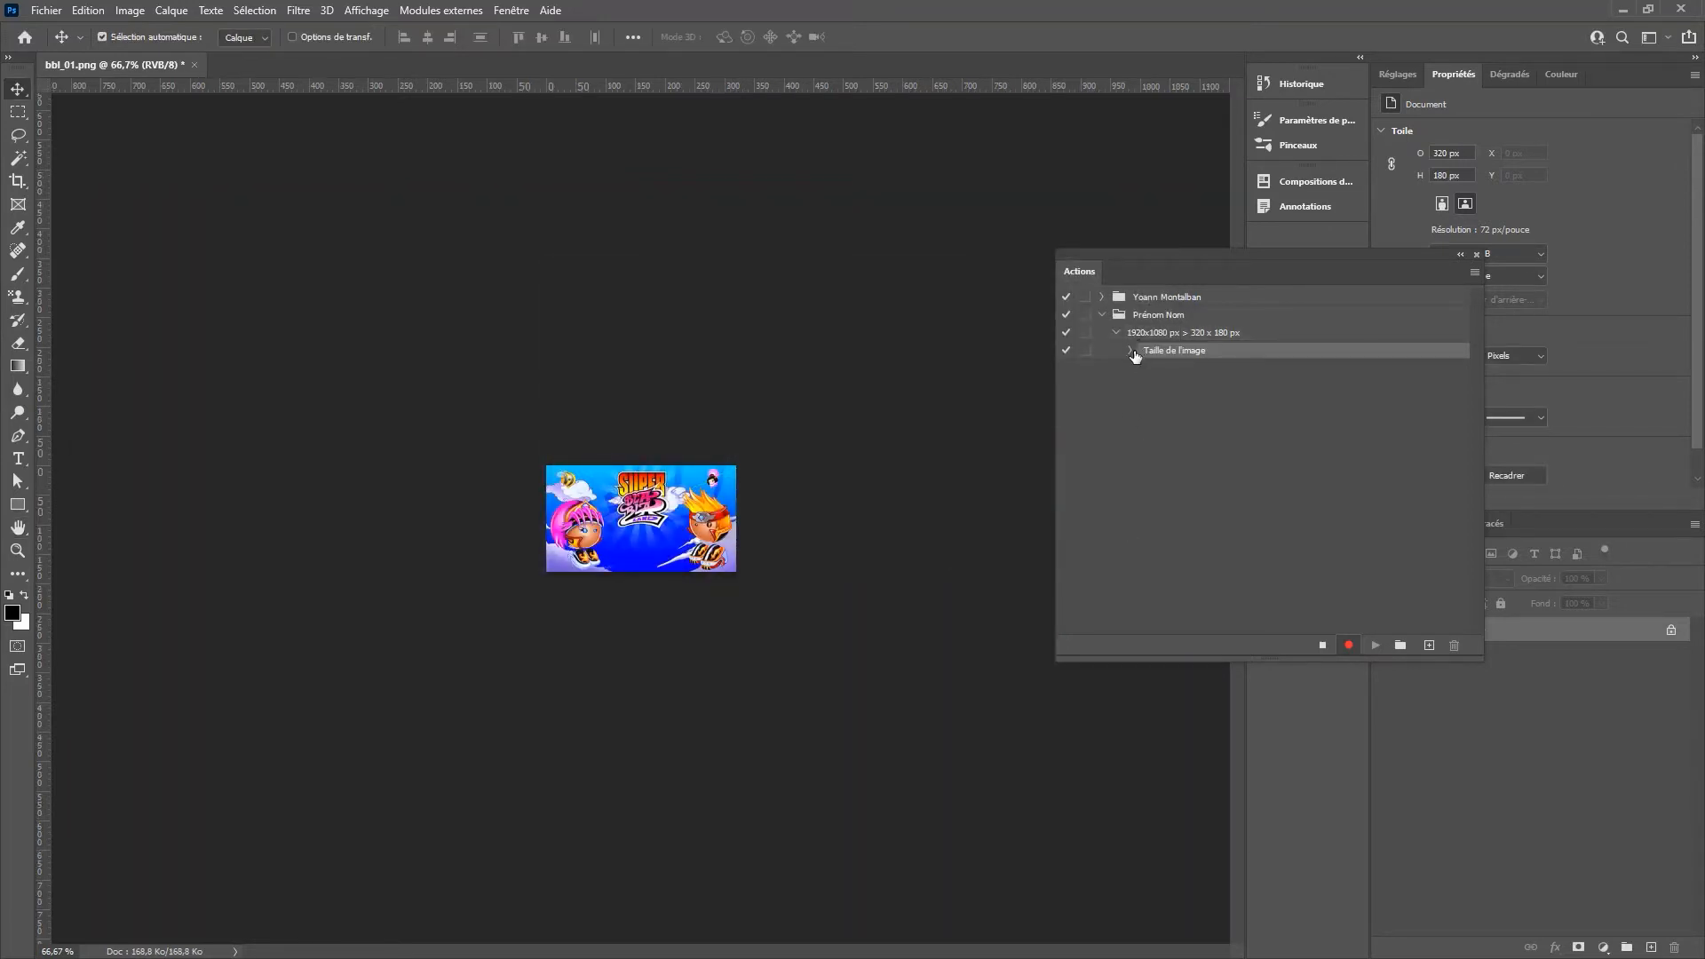
{"action": "left_click", "coordinate": [1131, 352]}
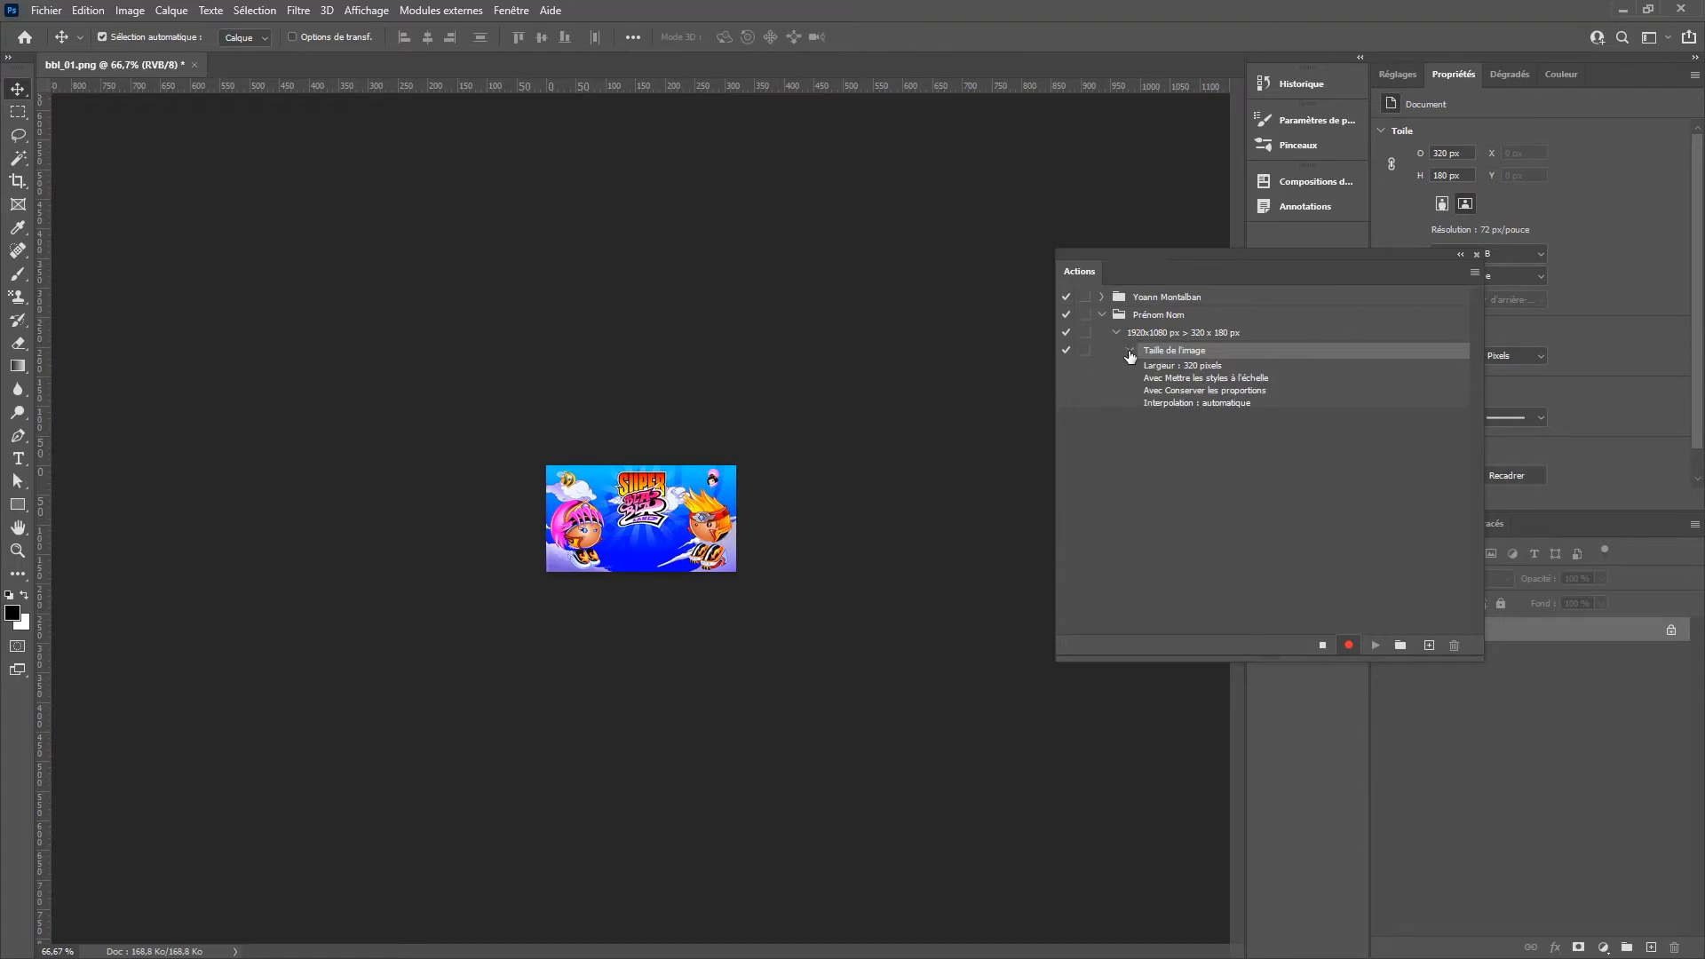
{"action": "left_click", "coordinate": [1130, 352]}
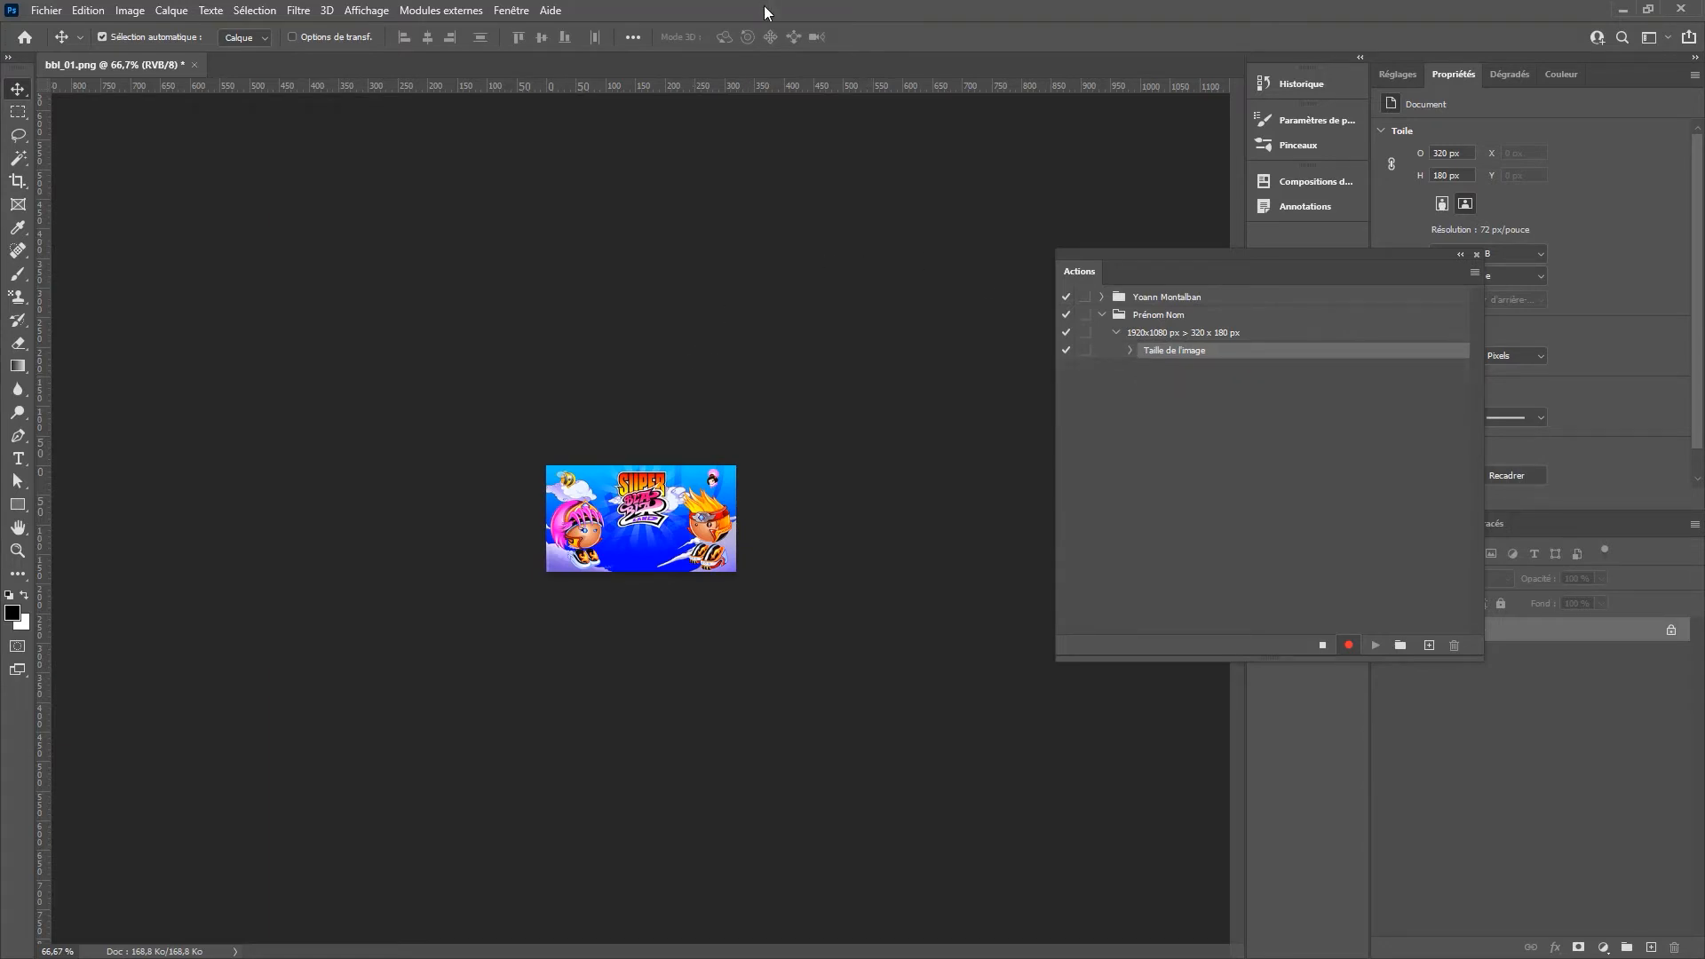
Step: Save the resized image as the PNG bbl_01.png in the Illustration 320 x 180 px folder, using the large file size option
{"action": "left_click", "coordinate": [50, 13]}
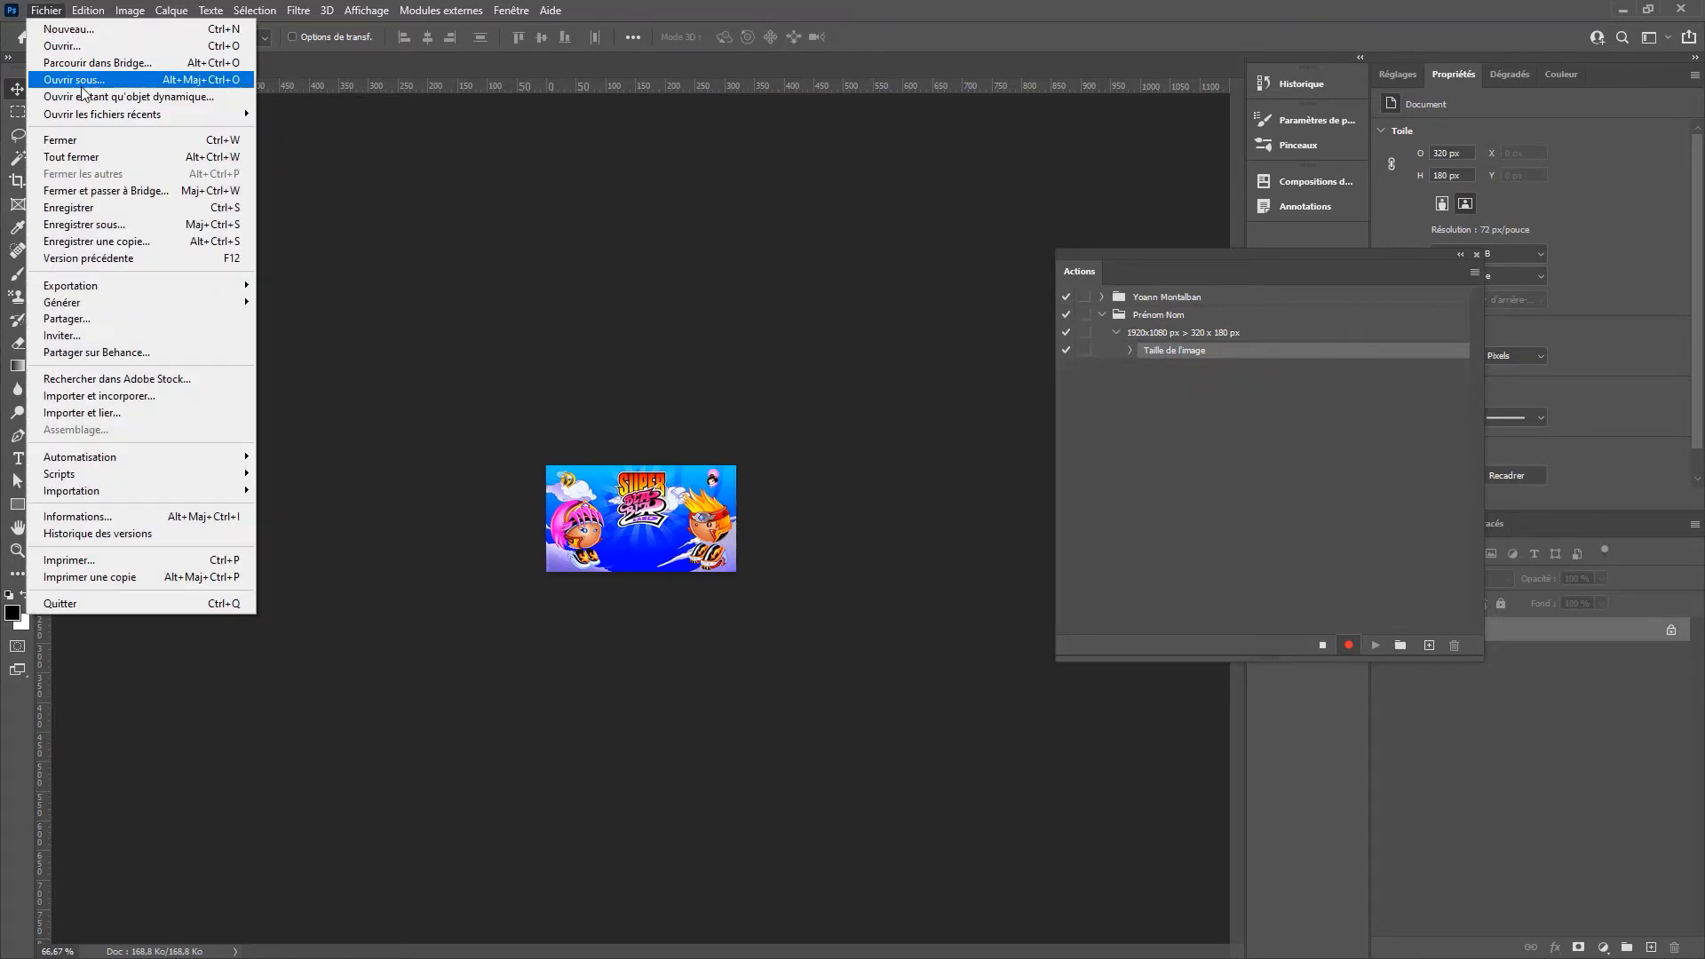
{"action": "left_click", "coordinate": [117, 225]}
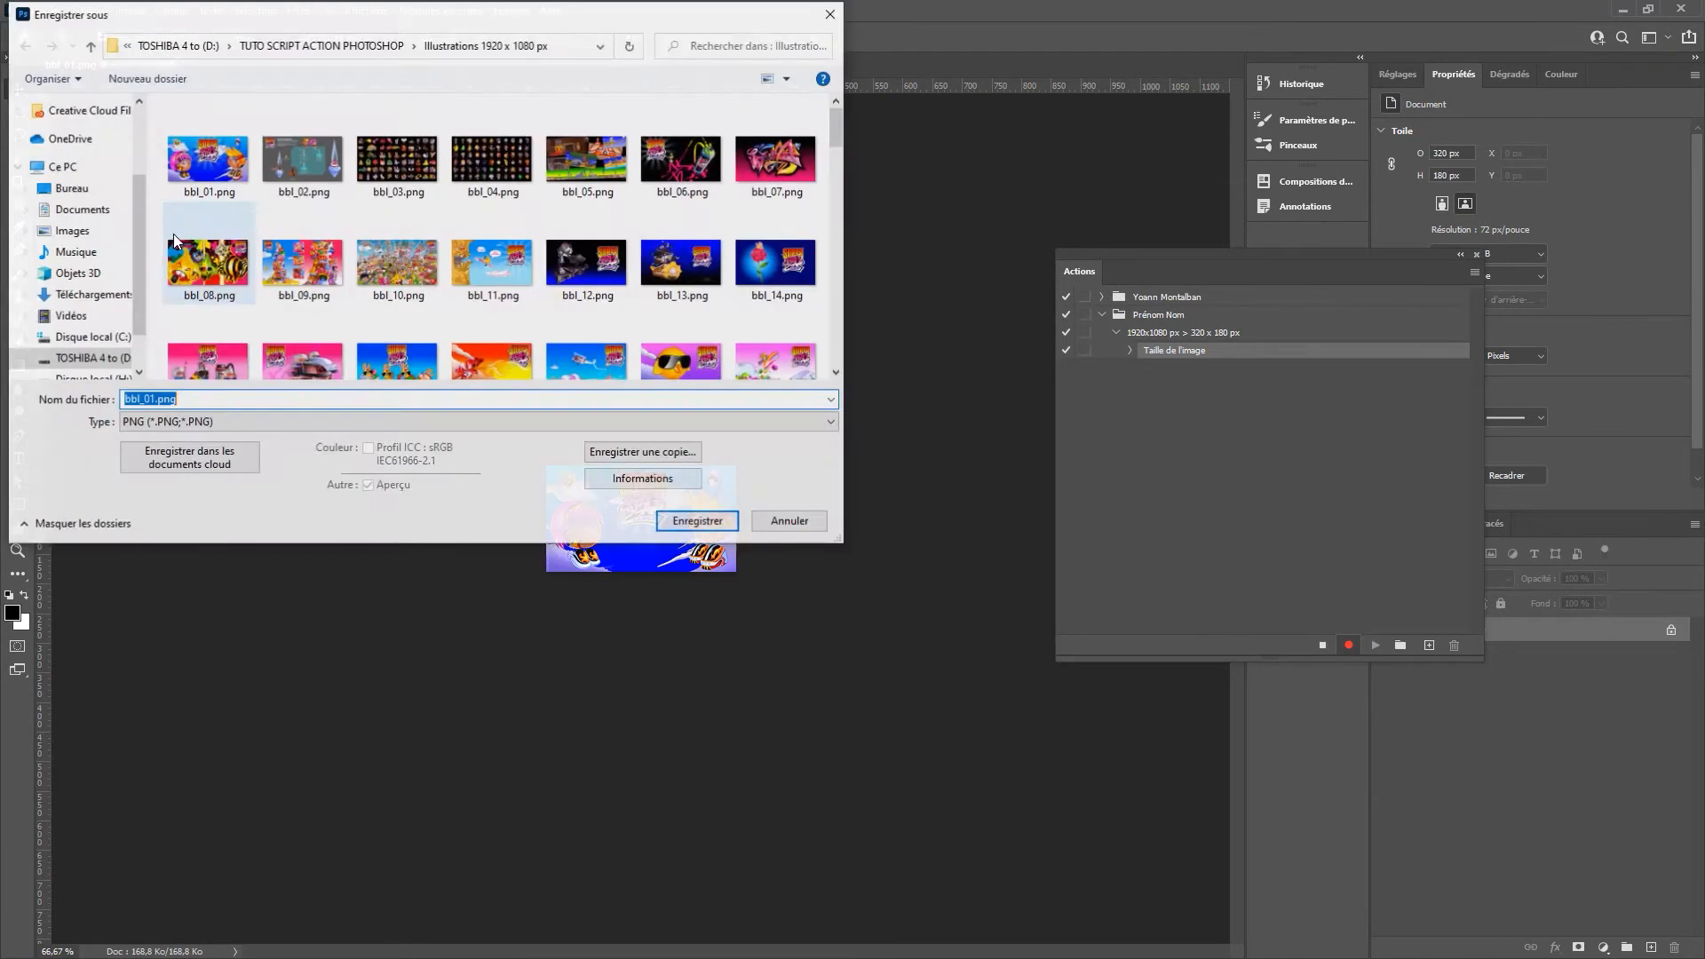
{"action": "left_click", "coordinate": [345, 47]}
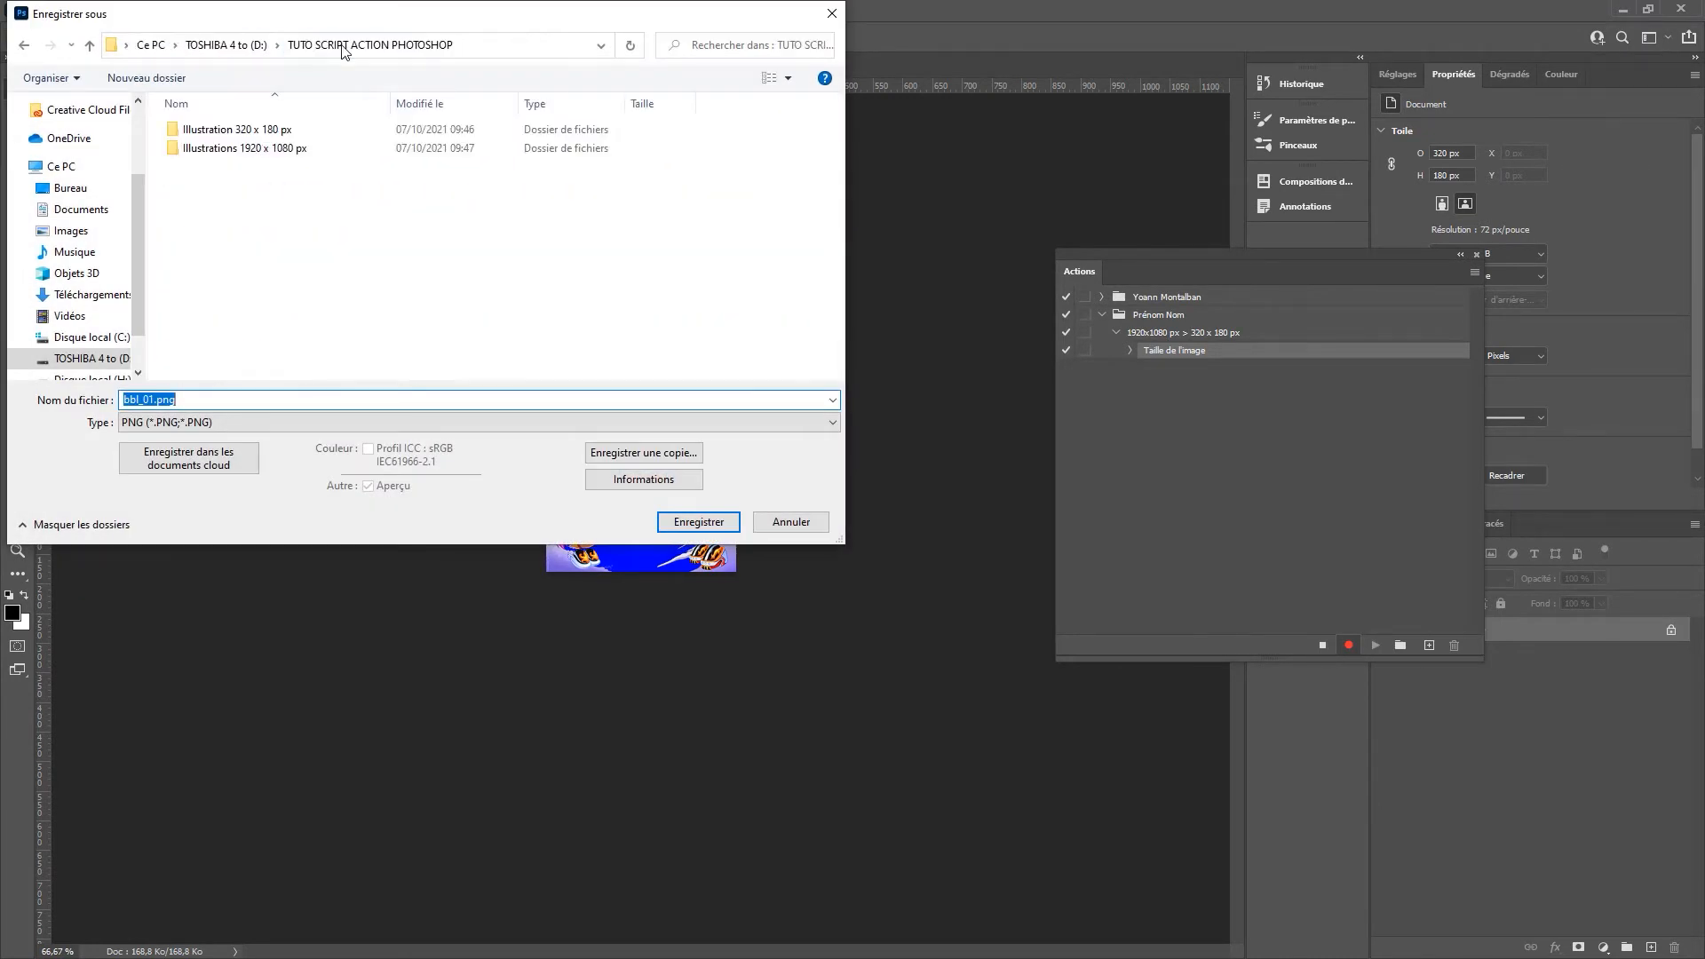
{"action": "double_click", "coordinate": [271, 132]}
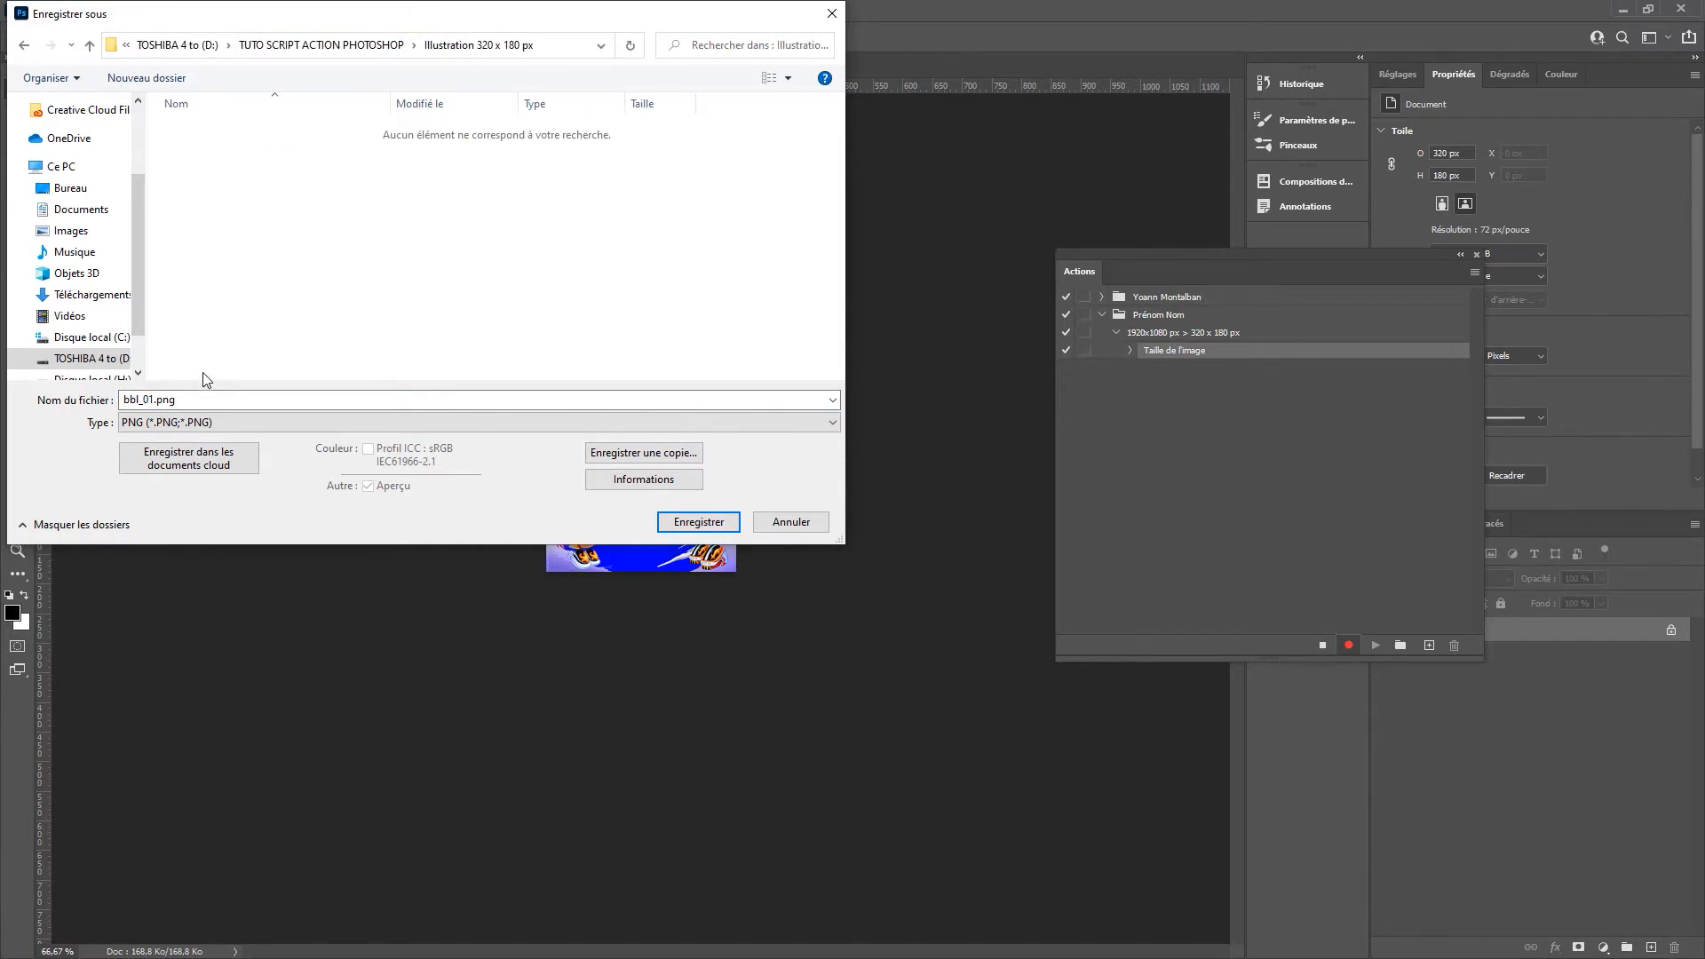
{"action": "left_click", "coordinate": [684, 522]}
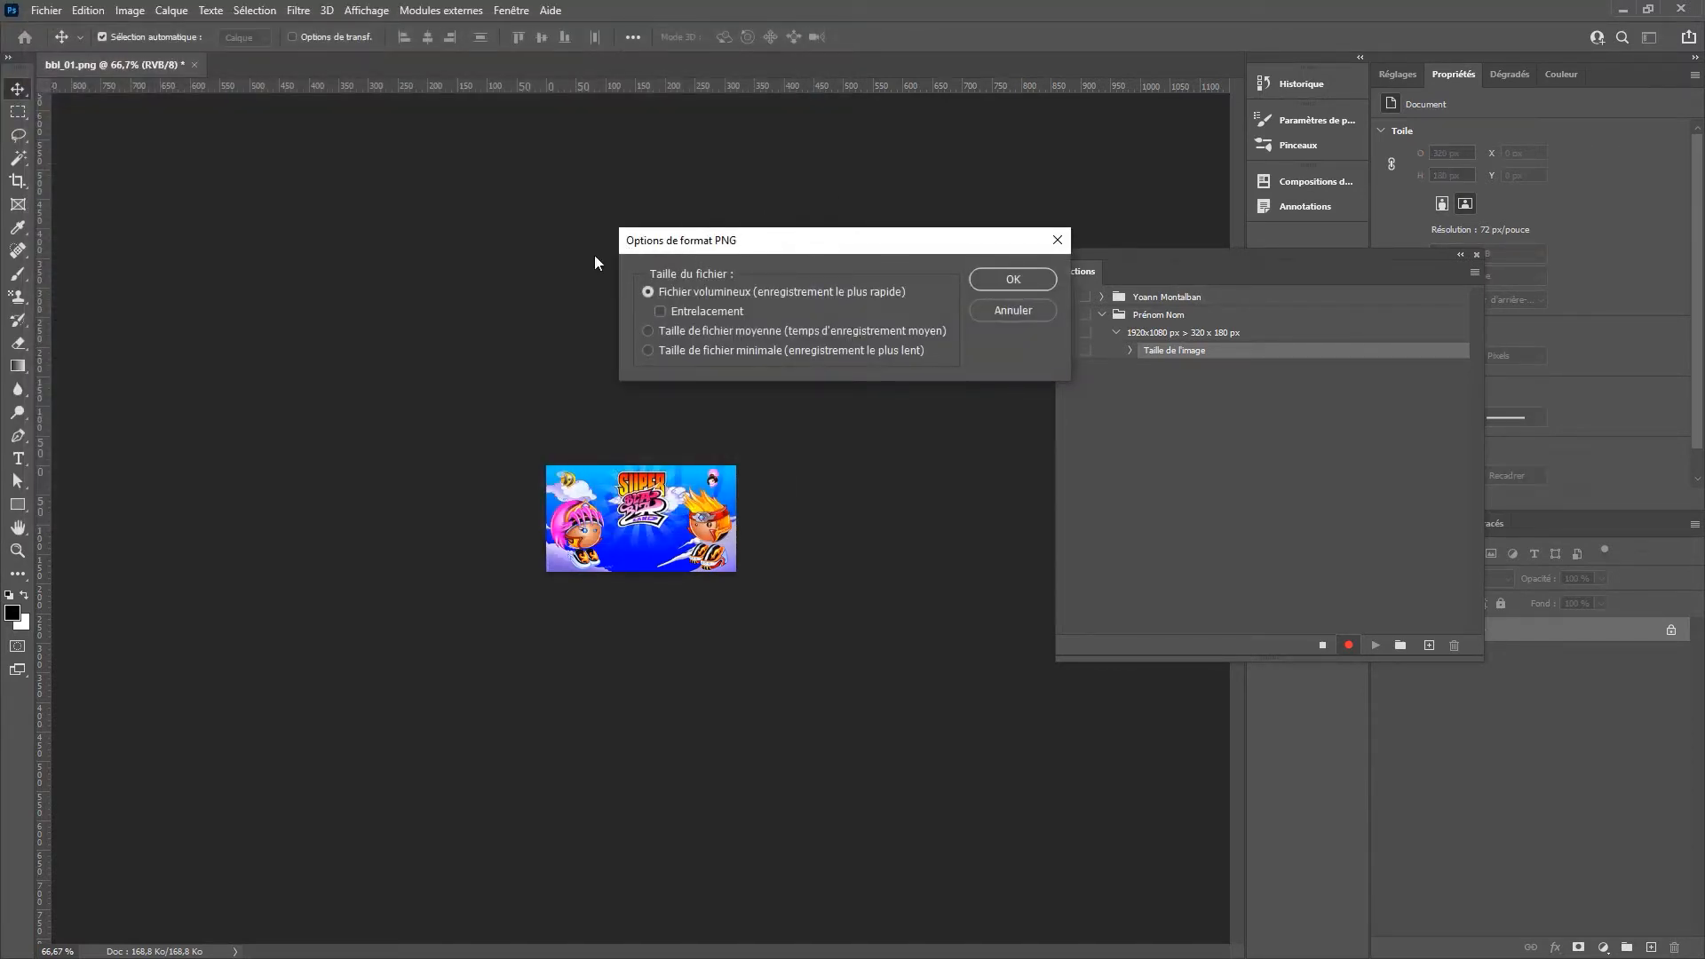
{"action": "left_click", "coordinate": [996, 279]}
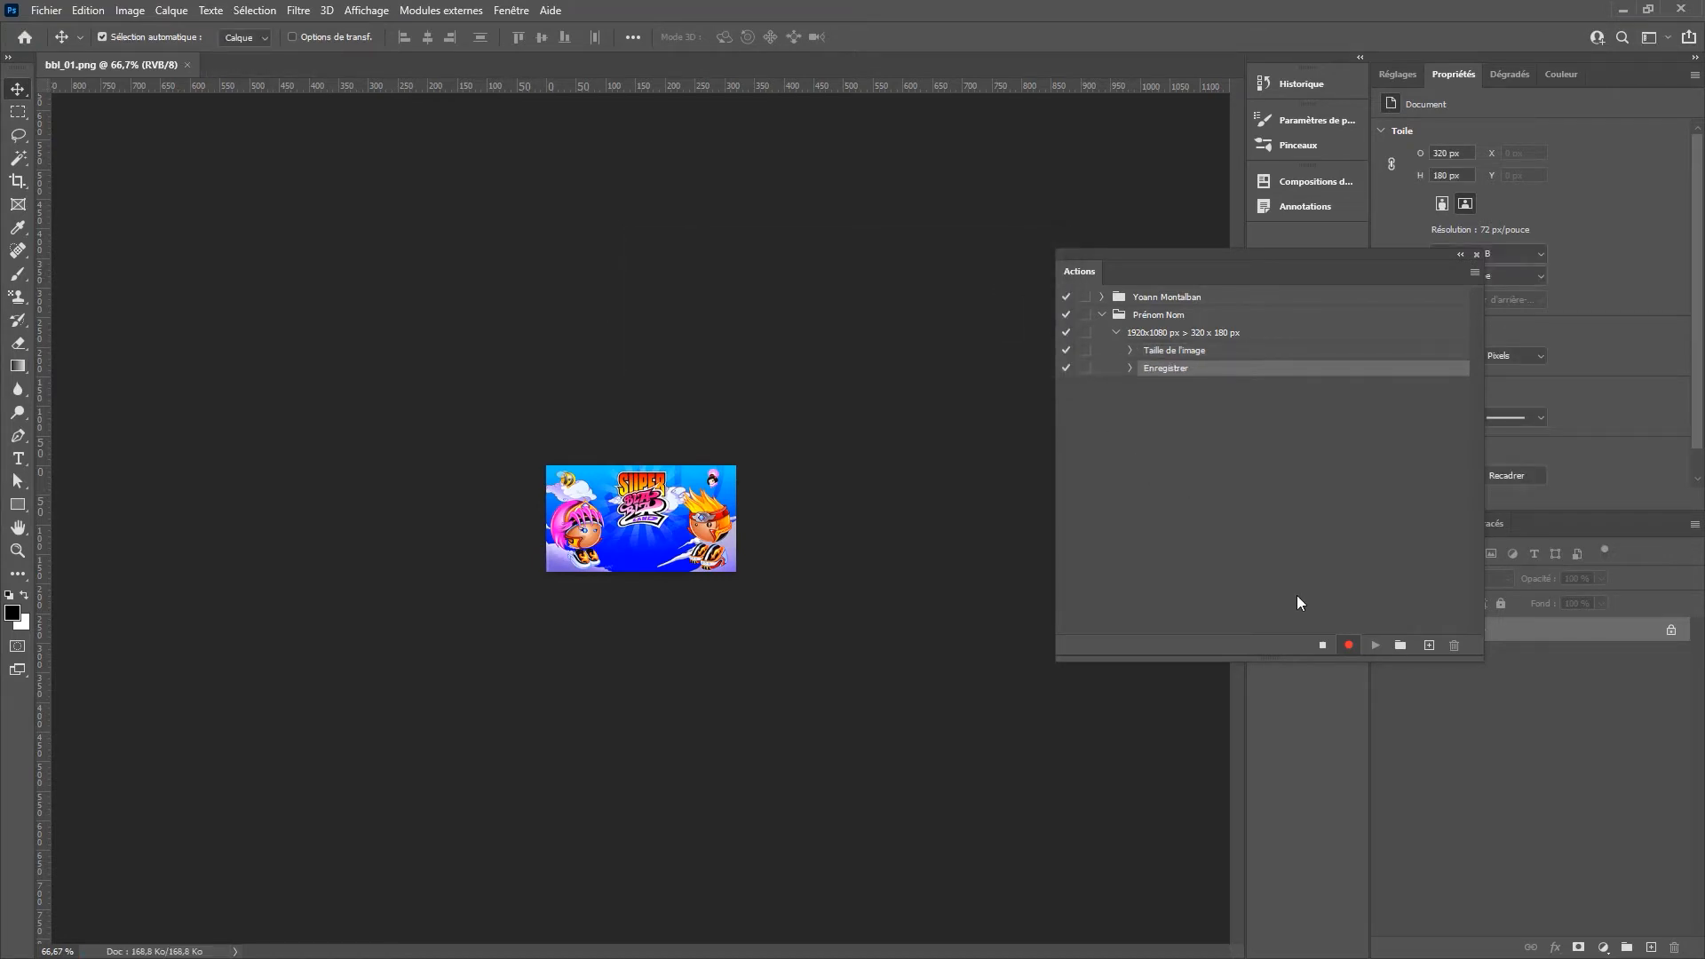
Step: Close the saved image as the action's last recorded operation and stop recording
{"action": "key", "text": "ctrl"}
{"action": "left_click", "coordinate": [57, 11]}
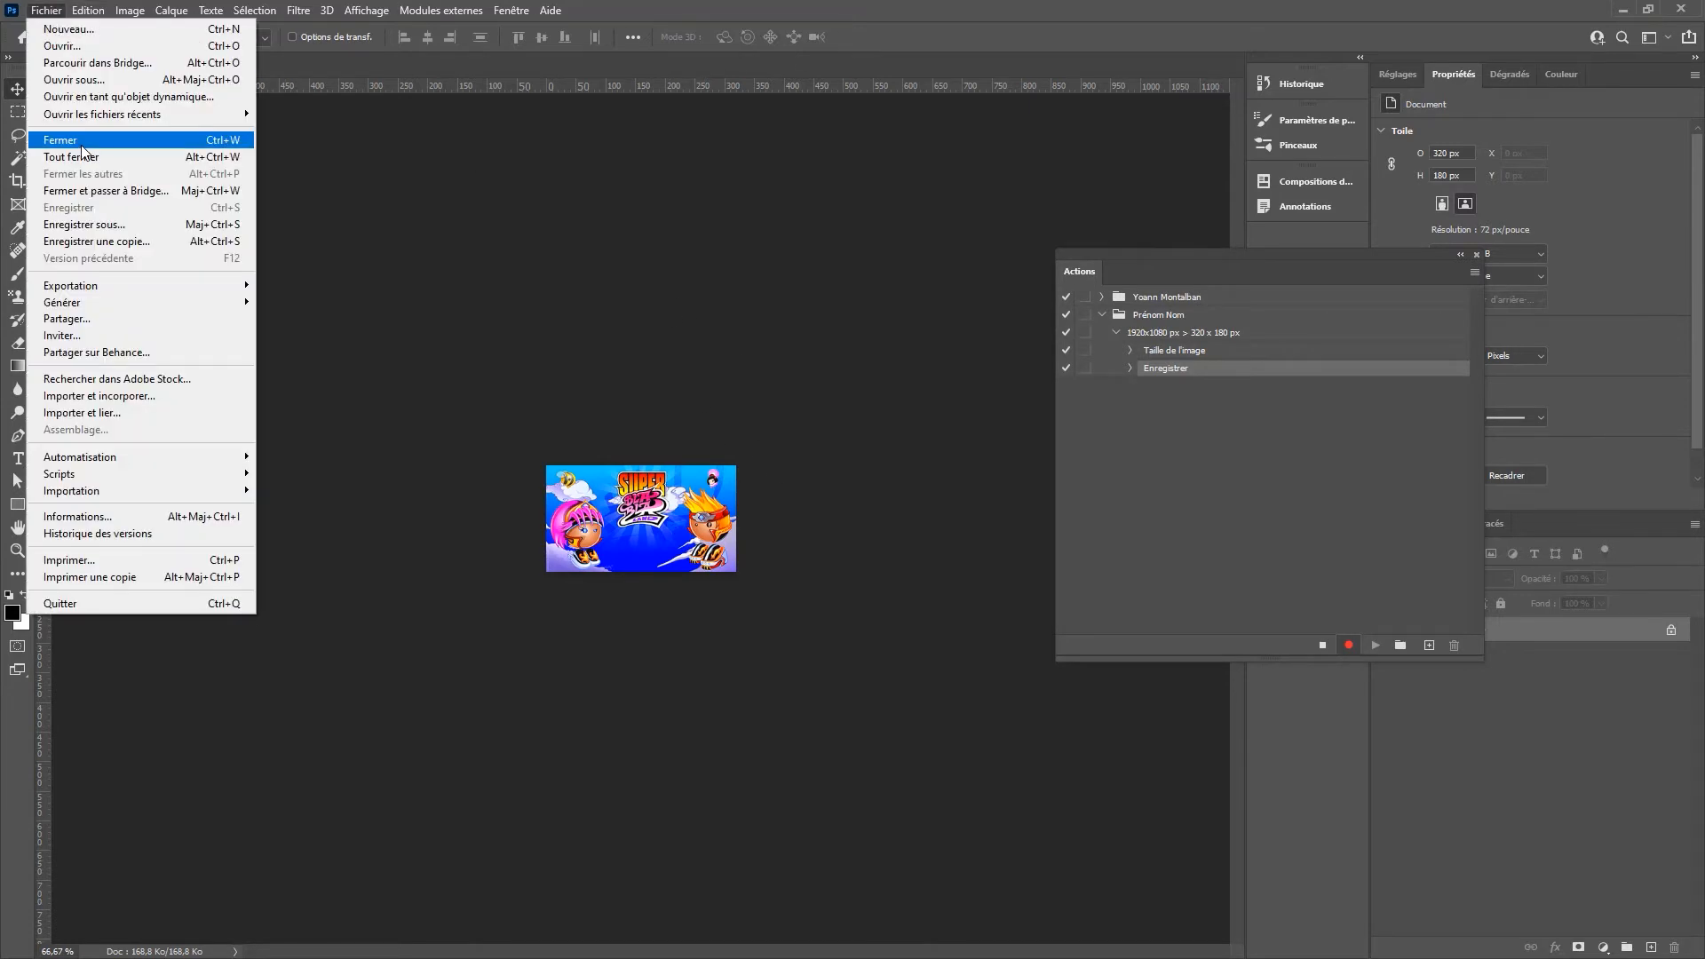
{"action": "left_click", "coordinate": [83, 147]}
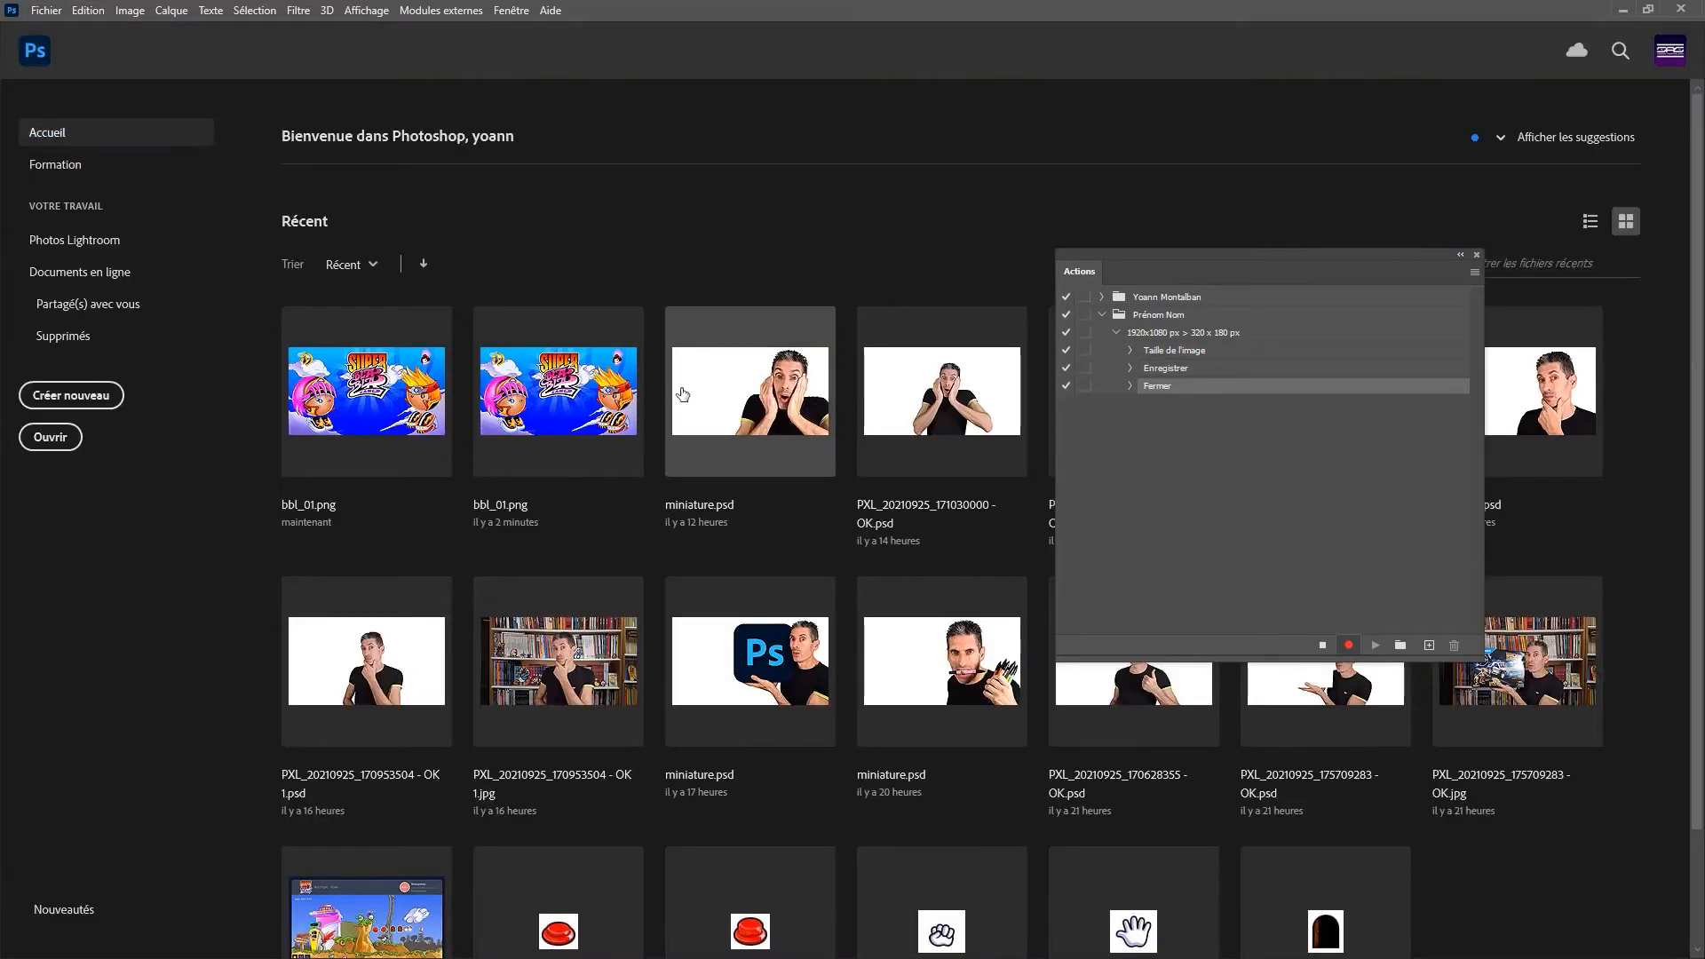
{"action": "left_click", "coordinate": [1323, 646]}
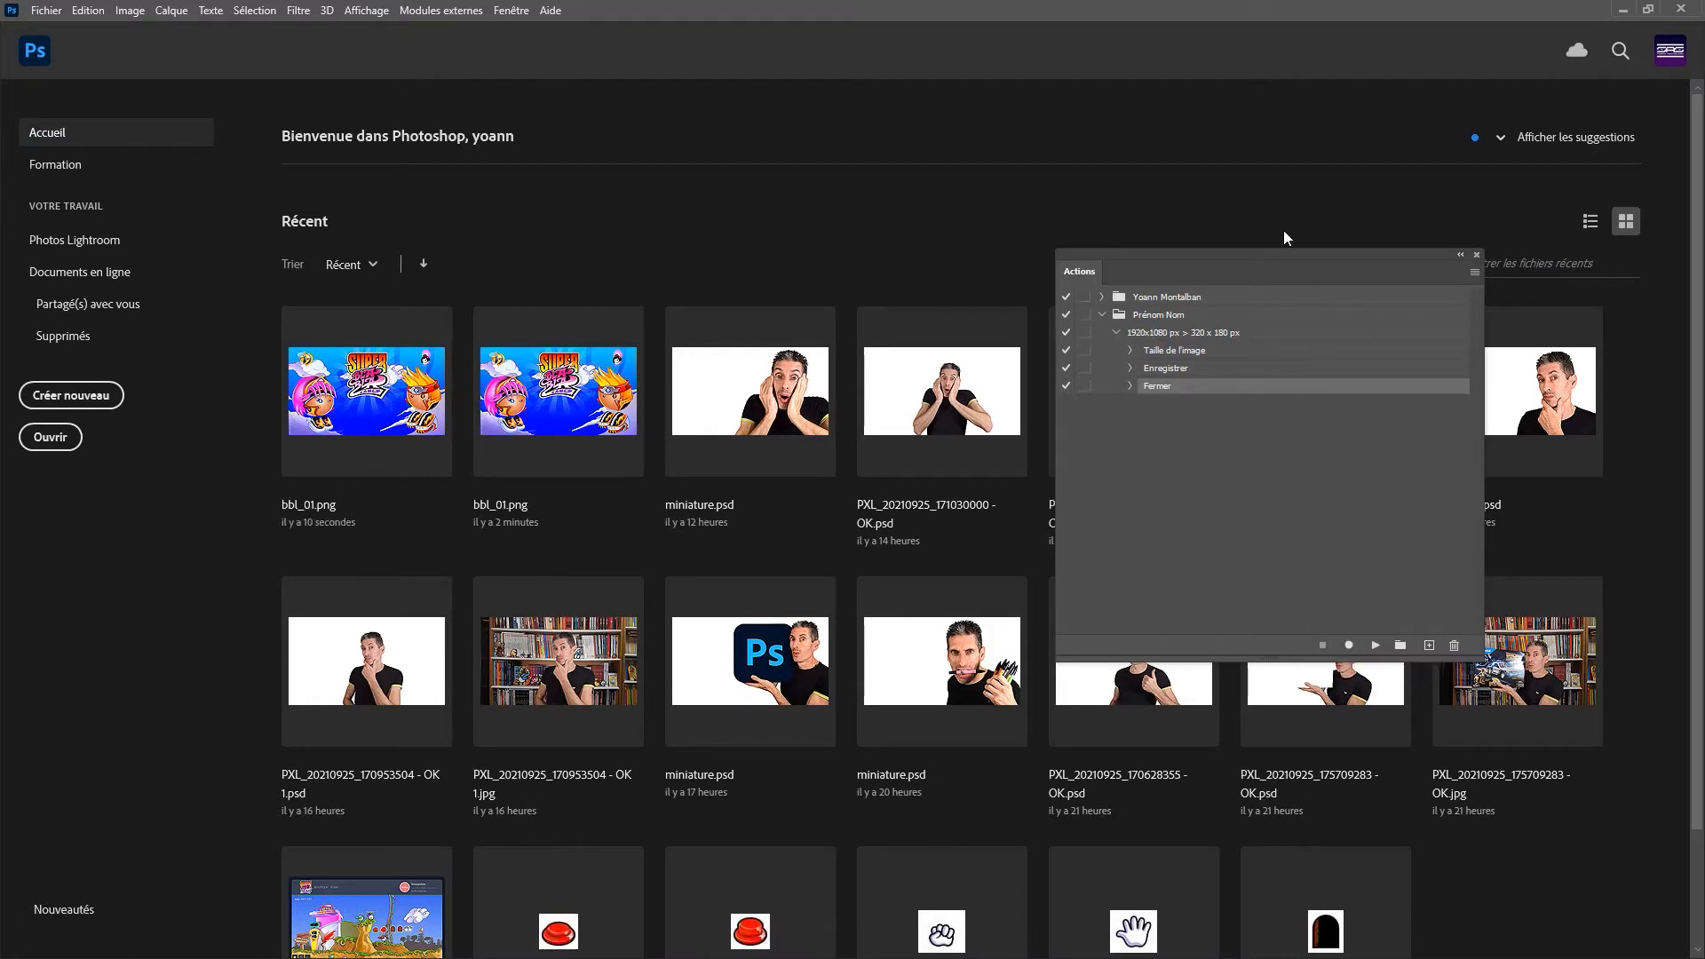
Step: Start batch processing (Traitement par lots) and set TUTO SCRIPT ACTION PHOTOSHOP\Illustrations 1920 x 1080 px on drive D as the source folder
{"action": "left_click", "coordinate": [49, 15]}
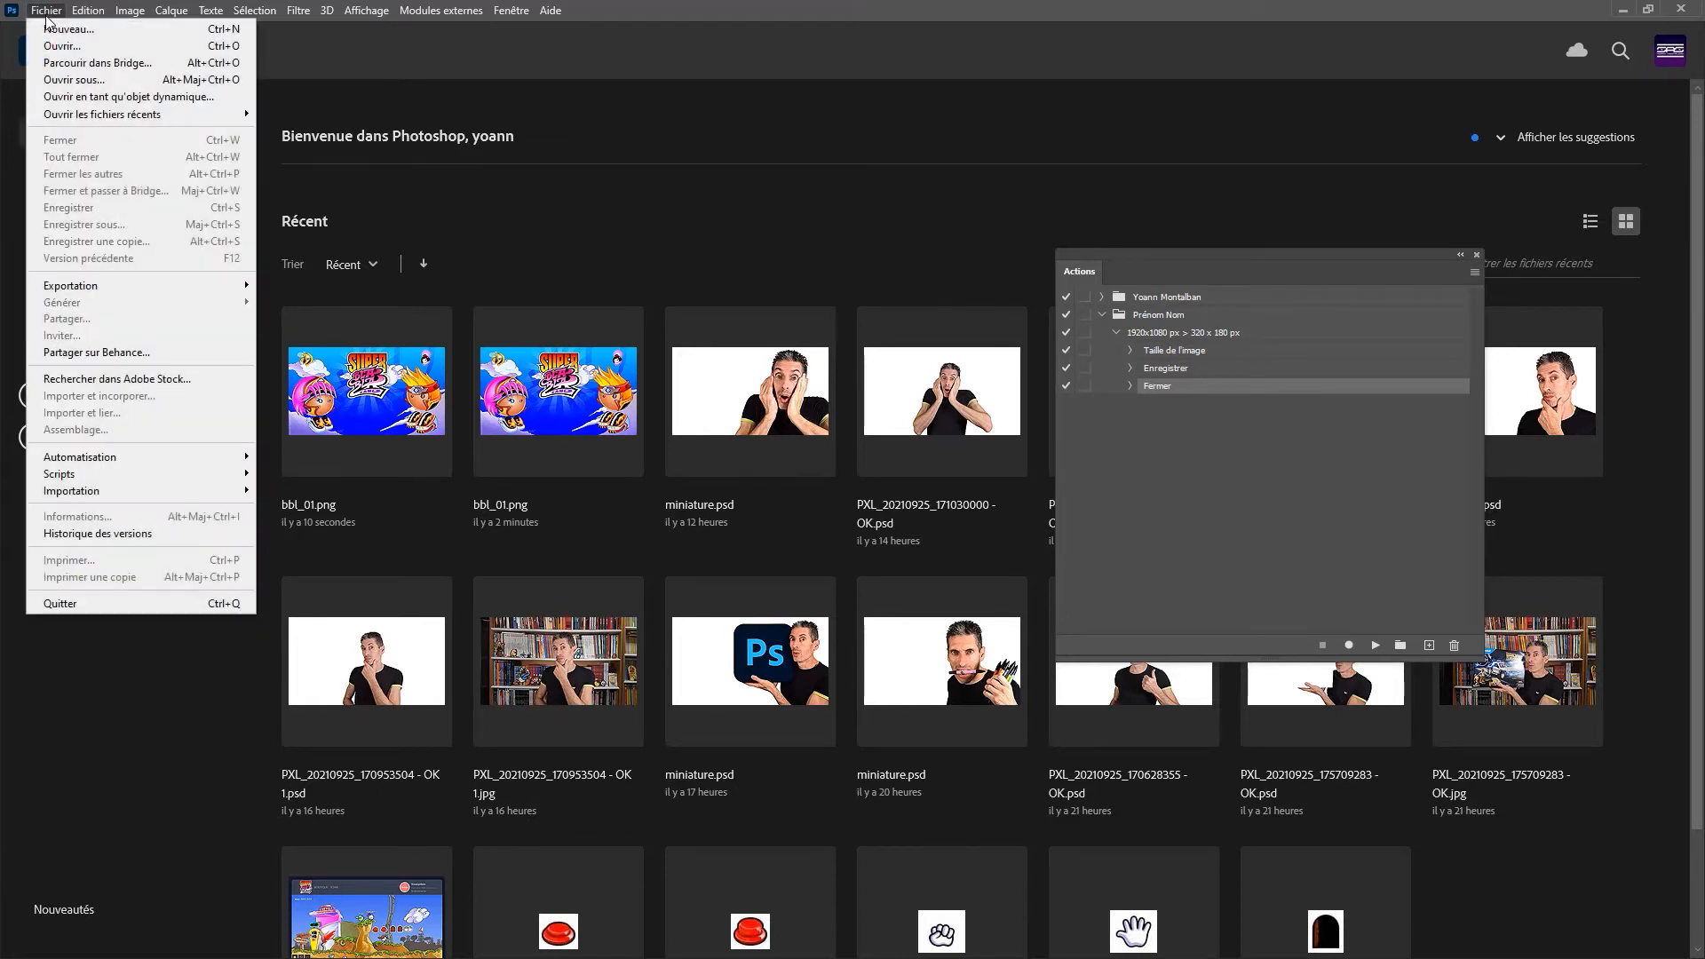
{"action": "mouse_move", "coordinate": [113, 460]}
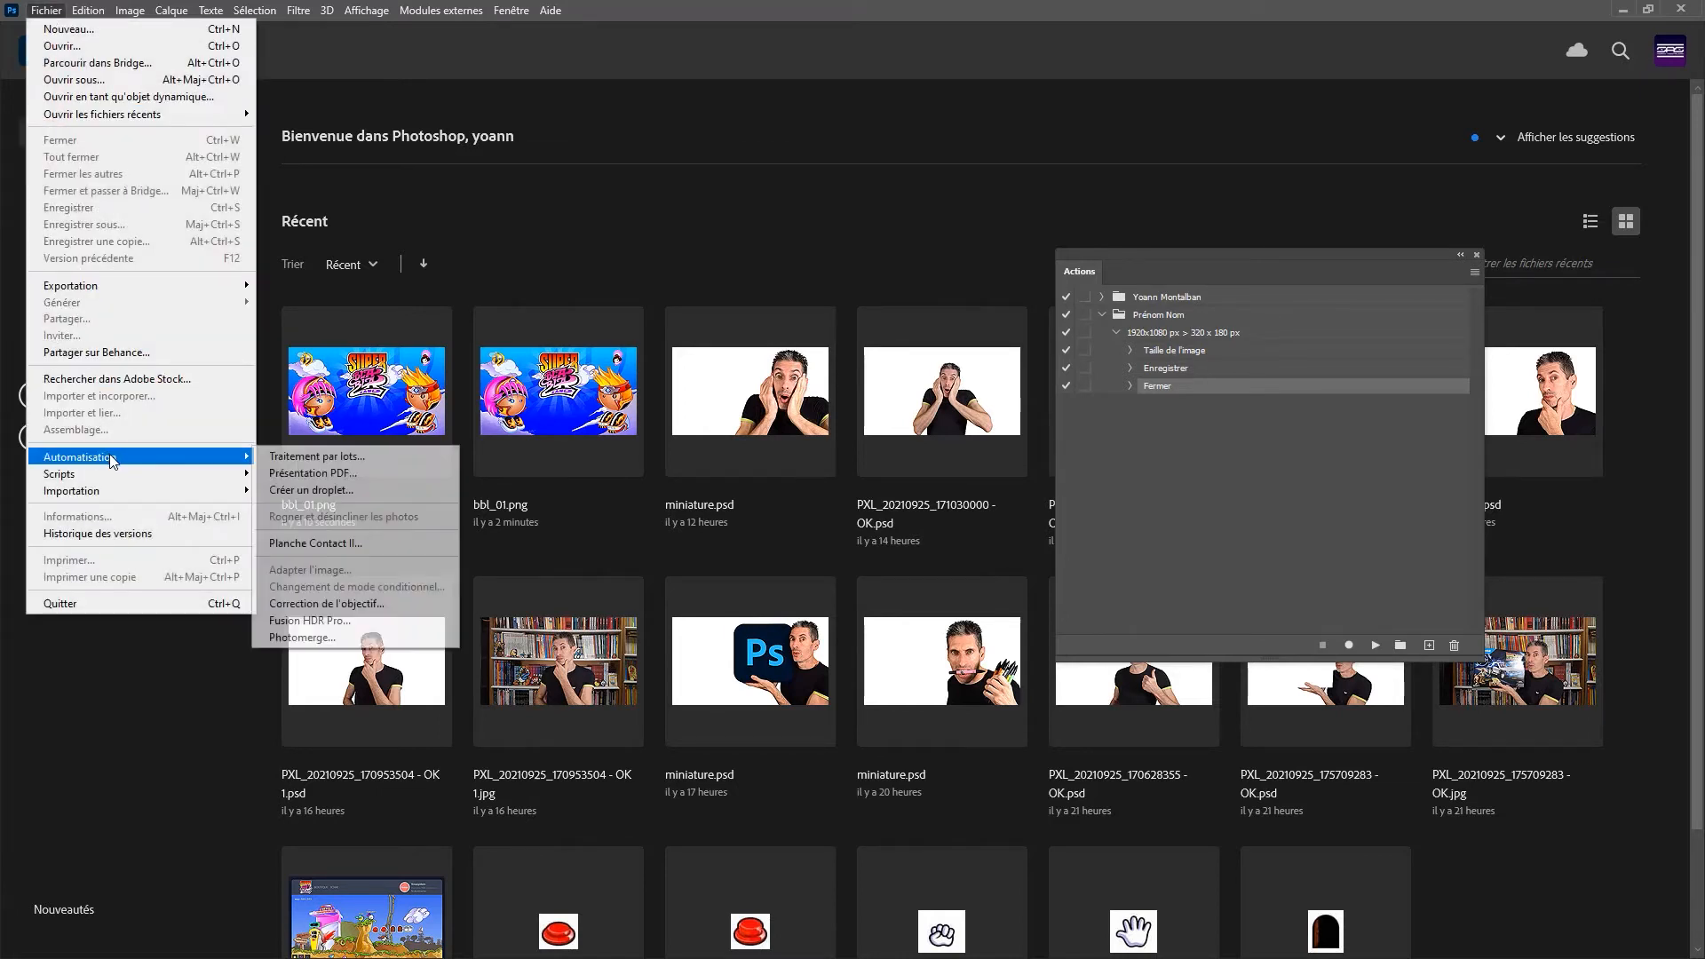
{"action": "left_click", "coordinate": [334, 454]}
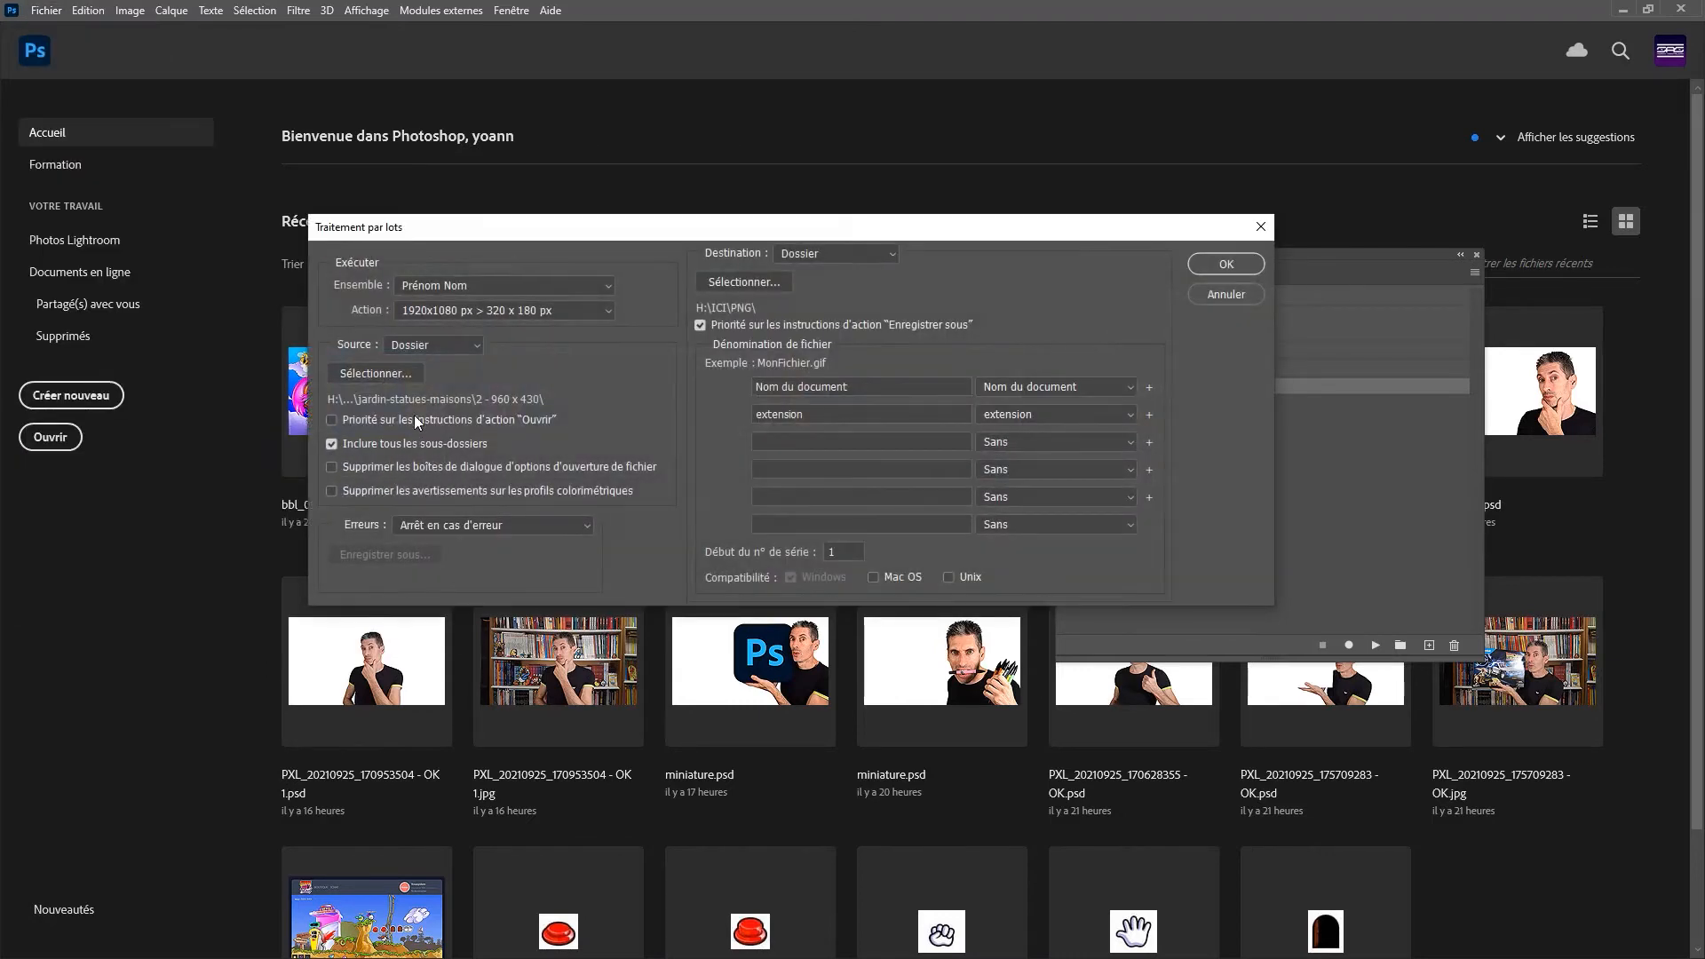
{"action": "left_click", "coordinate": [376, 373]}
{"action": "scroll", "coordinate": [450, 491], "scroll_direction": "down", "scroll_amount": 1}
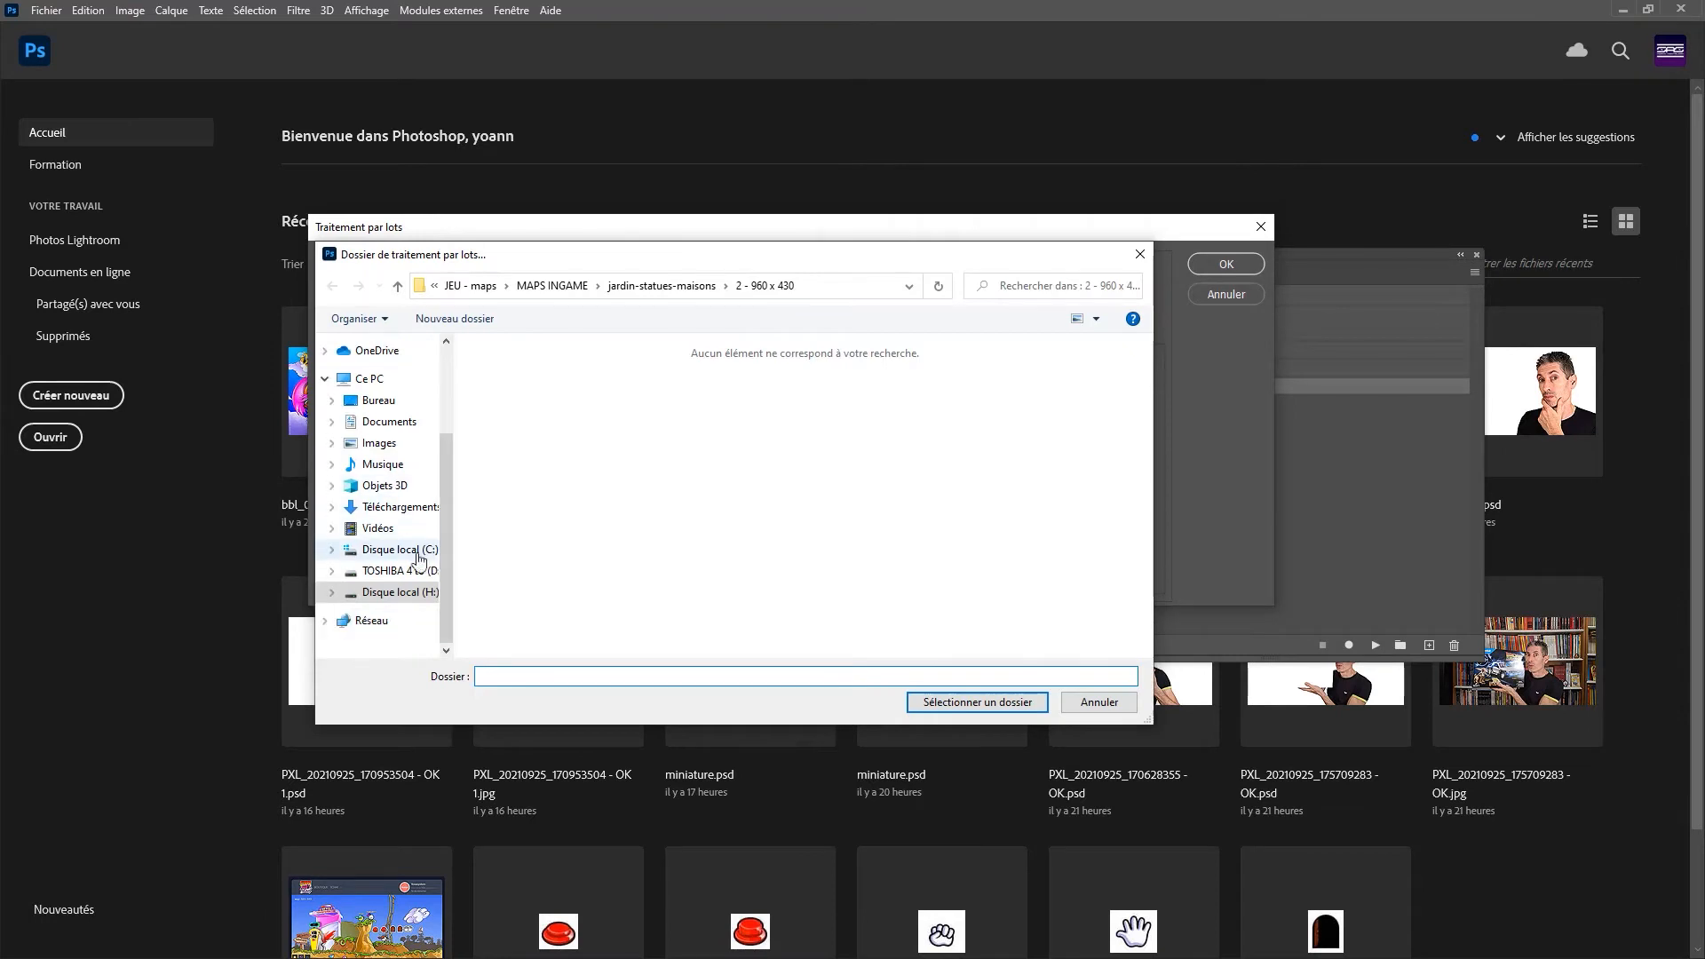
{"action": "left_click", "coordinate": [400, 570]}
{"action": "double_click", "coordinate": [508, 388]}
{"action": "left_click", "coordinate": [539, 396]}
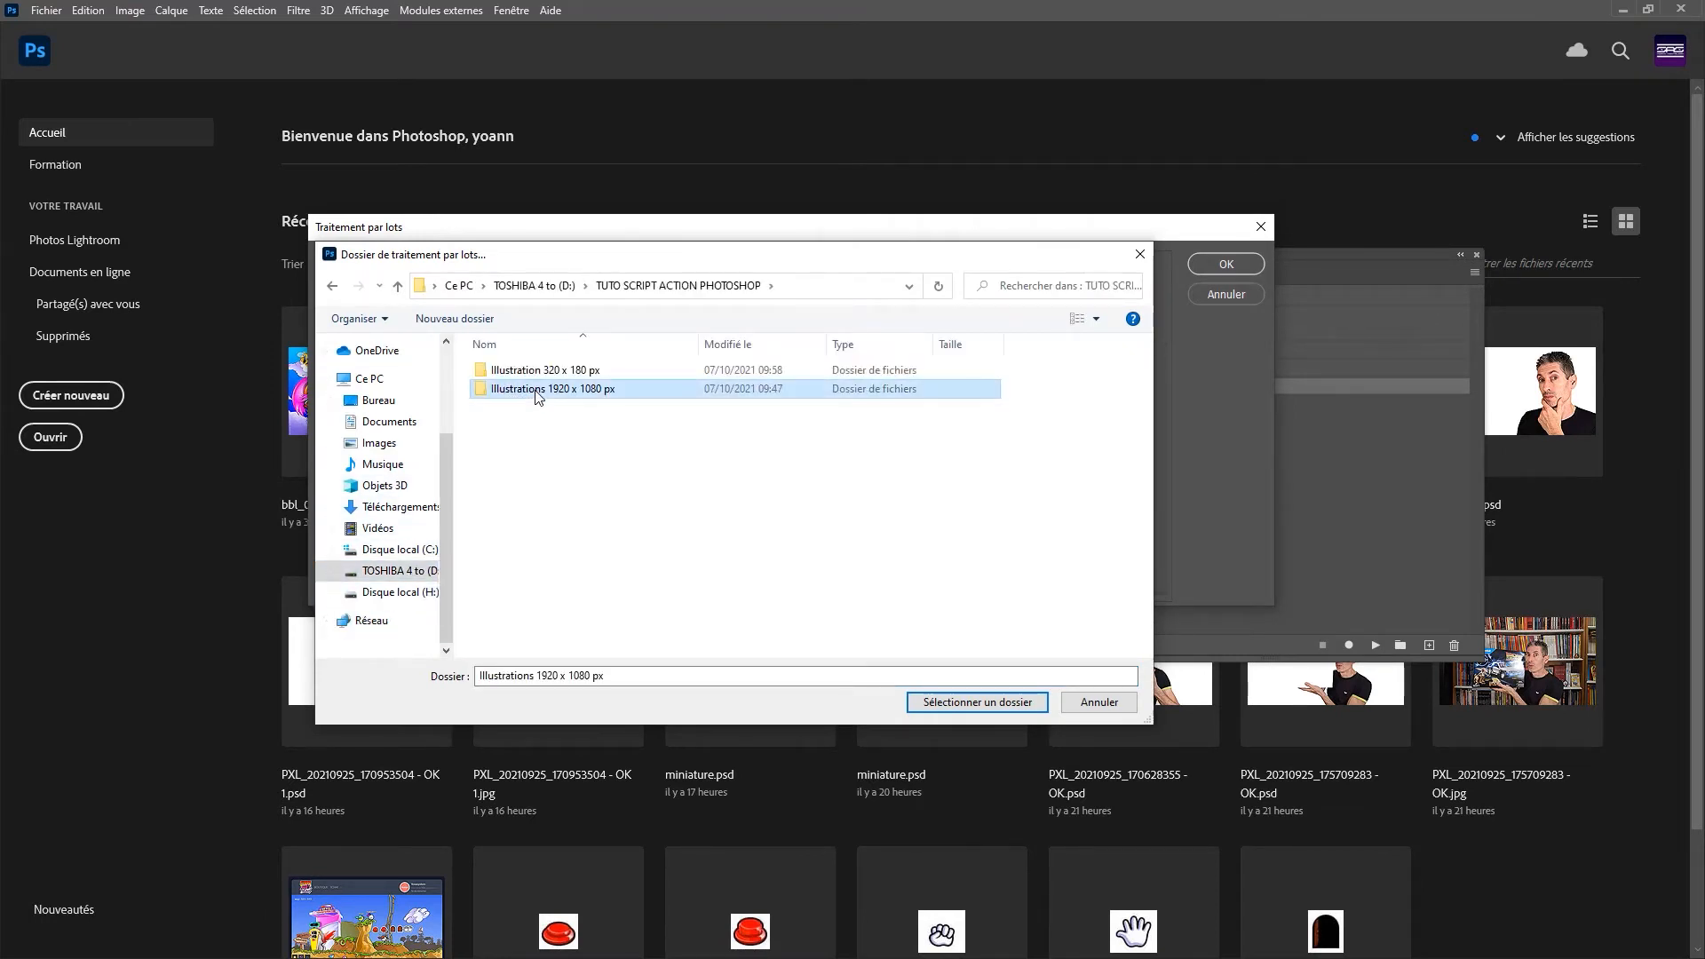
{"action": "left_click", "coordinate": [977, 702]}
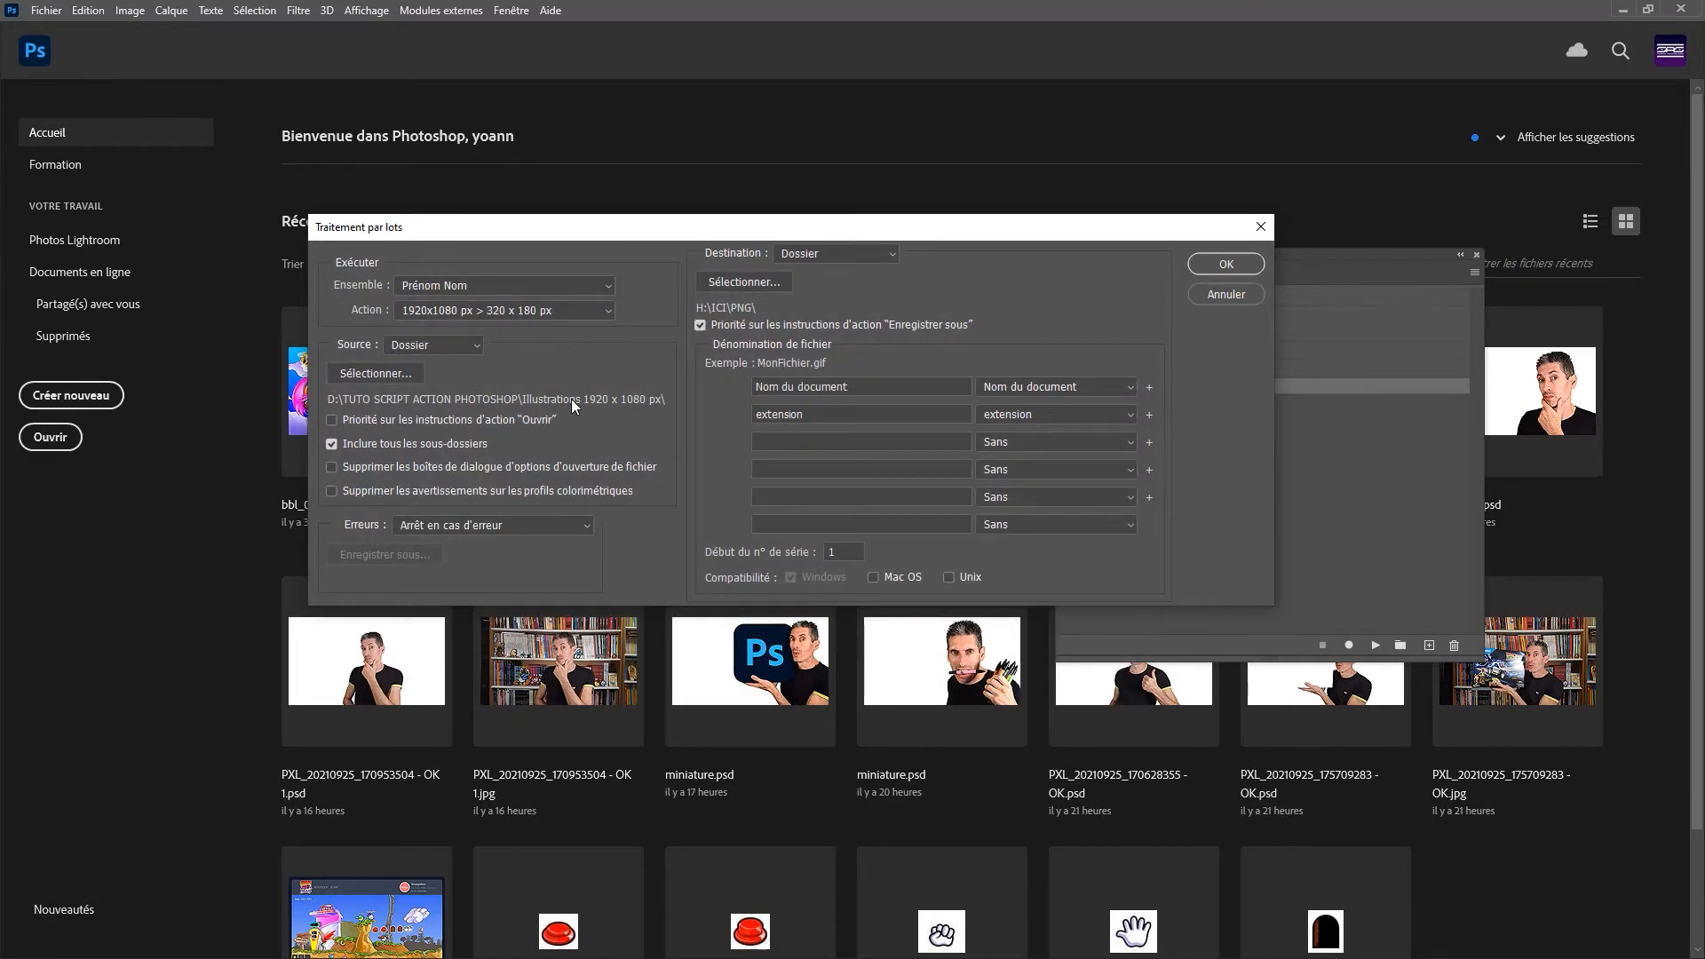
Step: Set the batch destination to the Illustration 320 x 180 px folder in TUTO SCRIPT ACTION PHOTOSHOP on drive D, and run the batch
{"action": "left_click", "coordinate": [769, 282]}
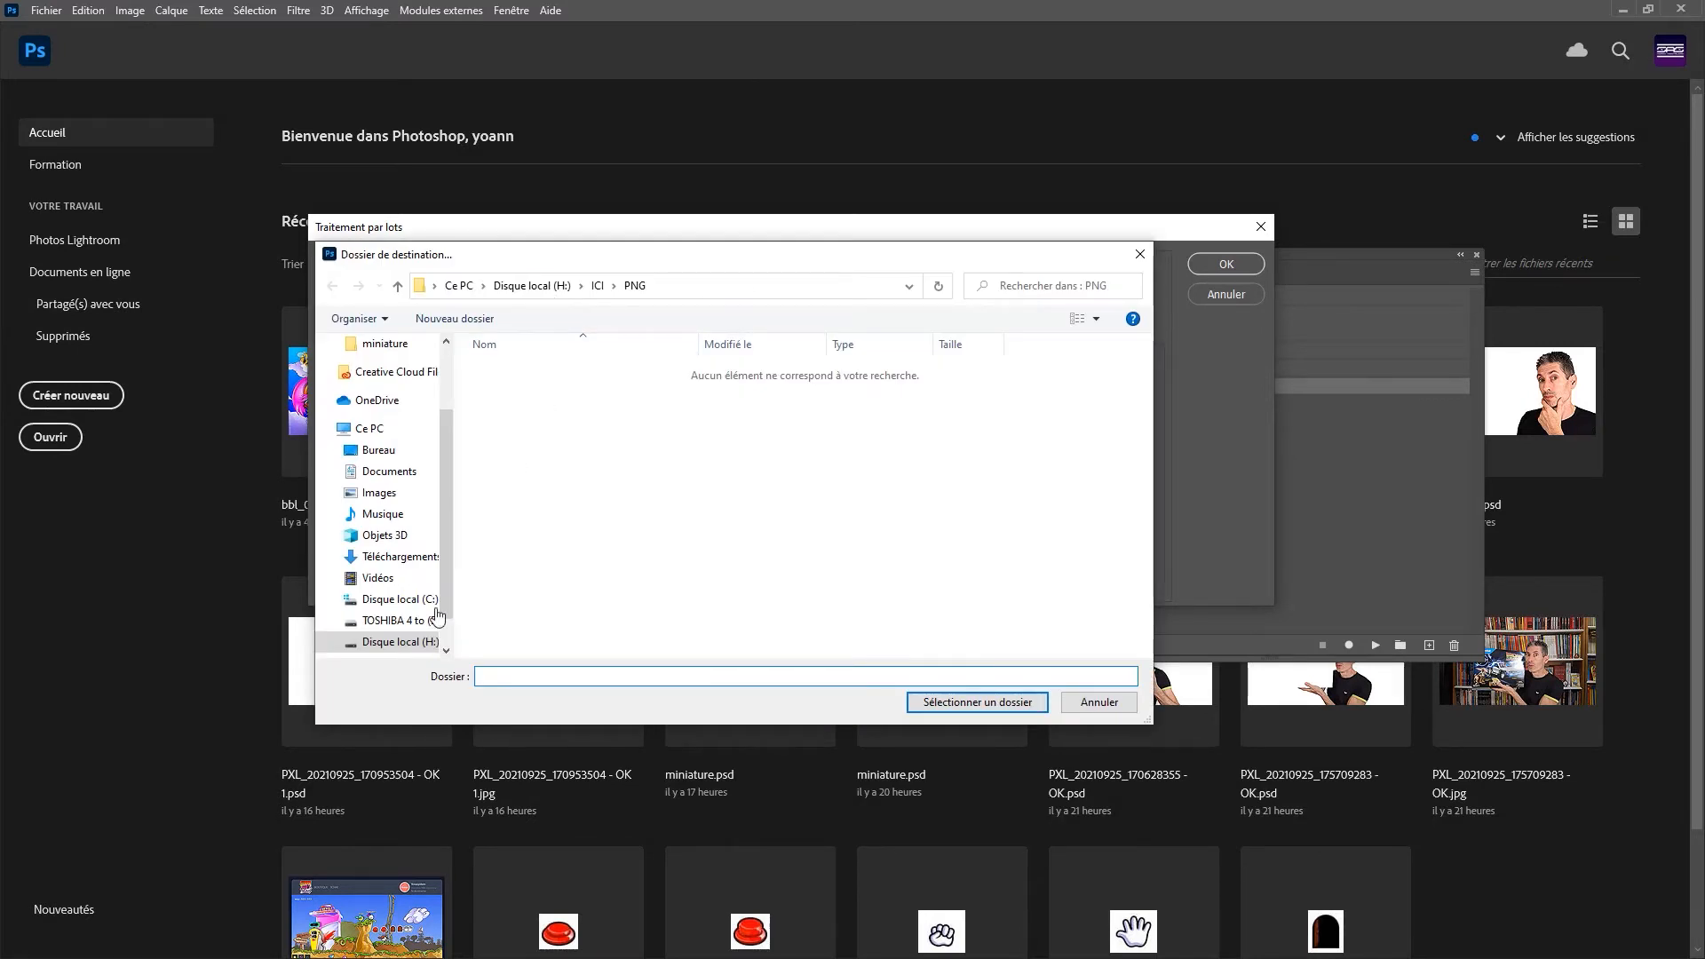
{"action": "left_click", "coordinate": [404, 620]}
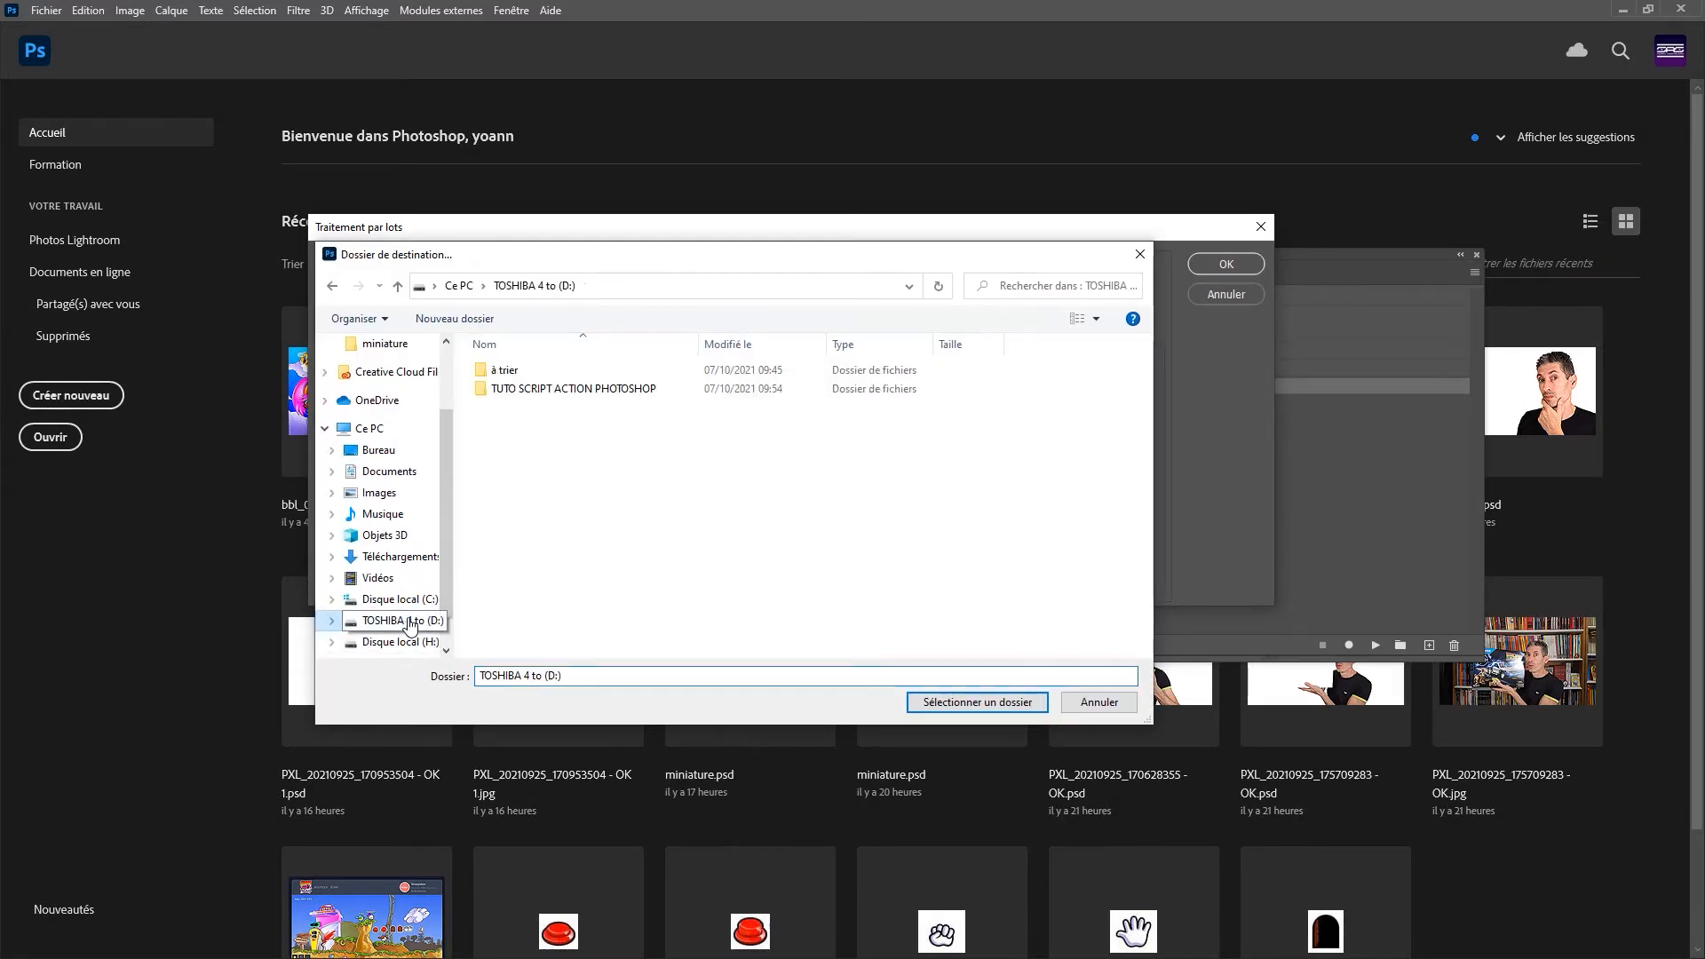
{"action": "double_click", "coordinate": [545, 386]}
{"action": "left_click", "coordinate": [550, 370]}
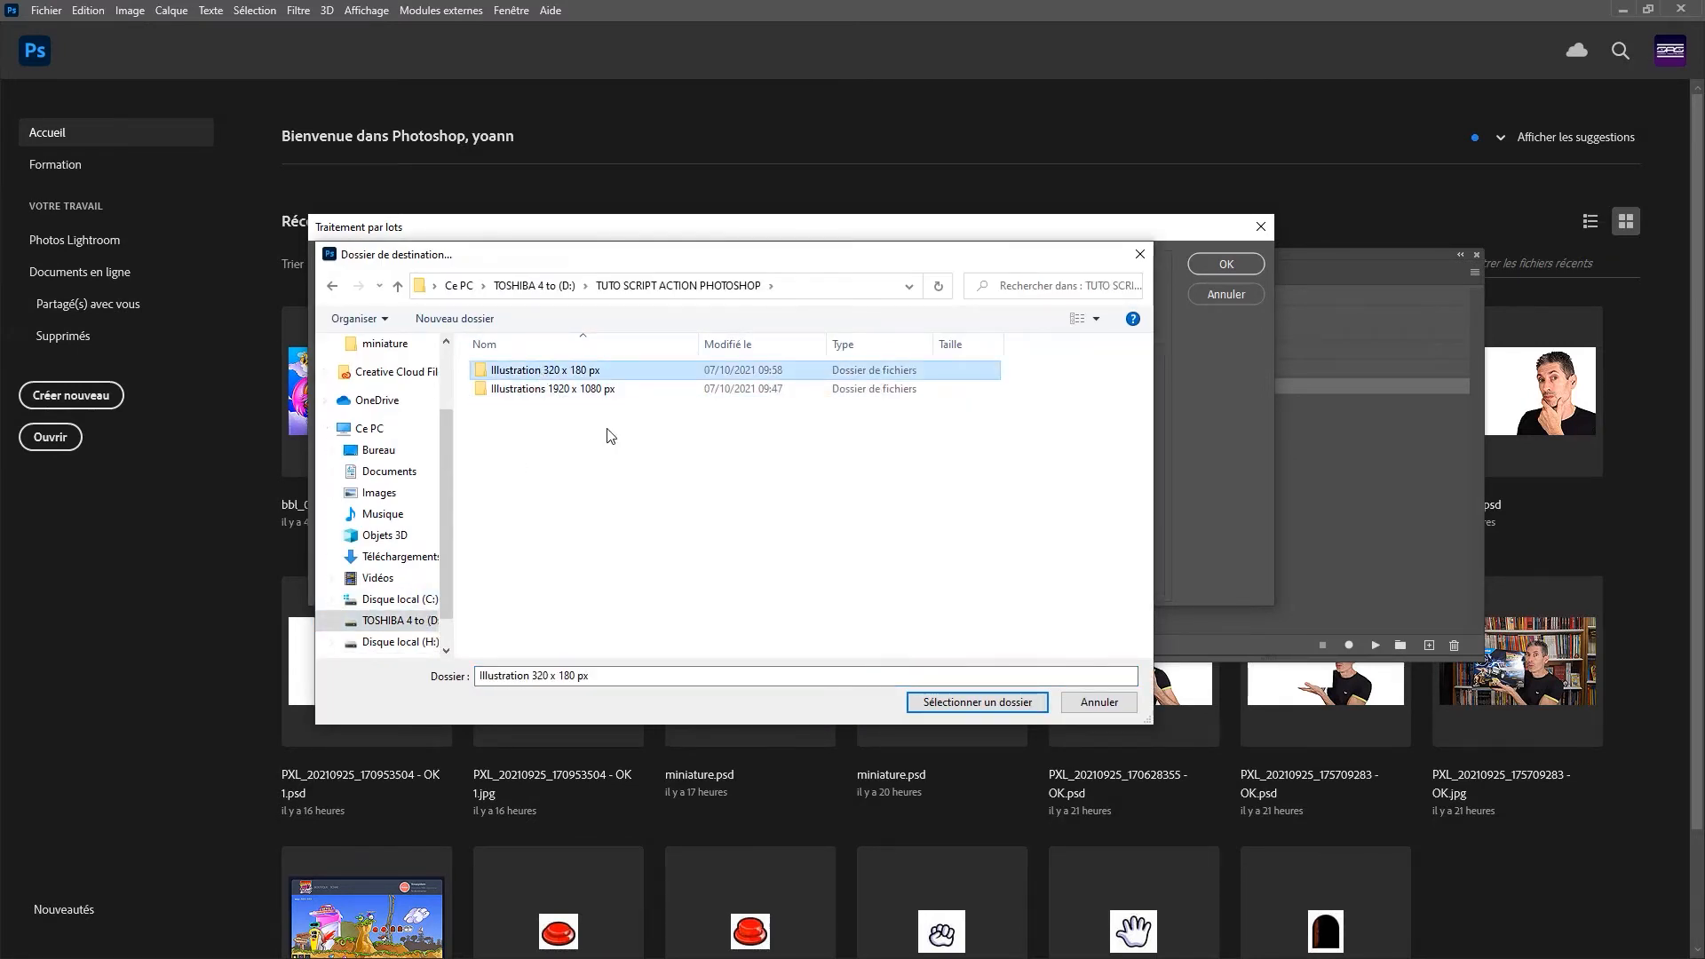
{"action": "left_click", "coordinate": [972, 706]}
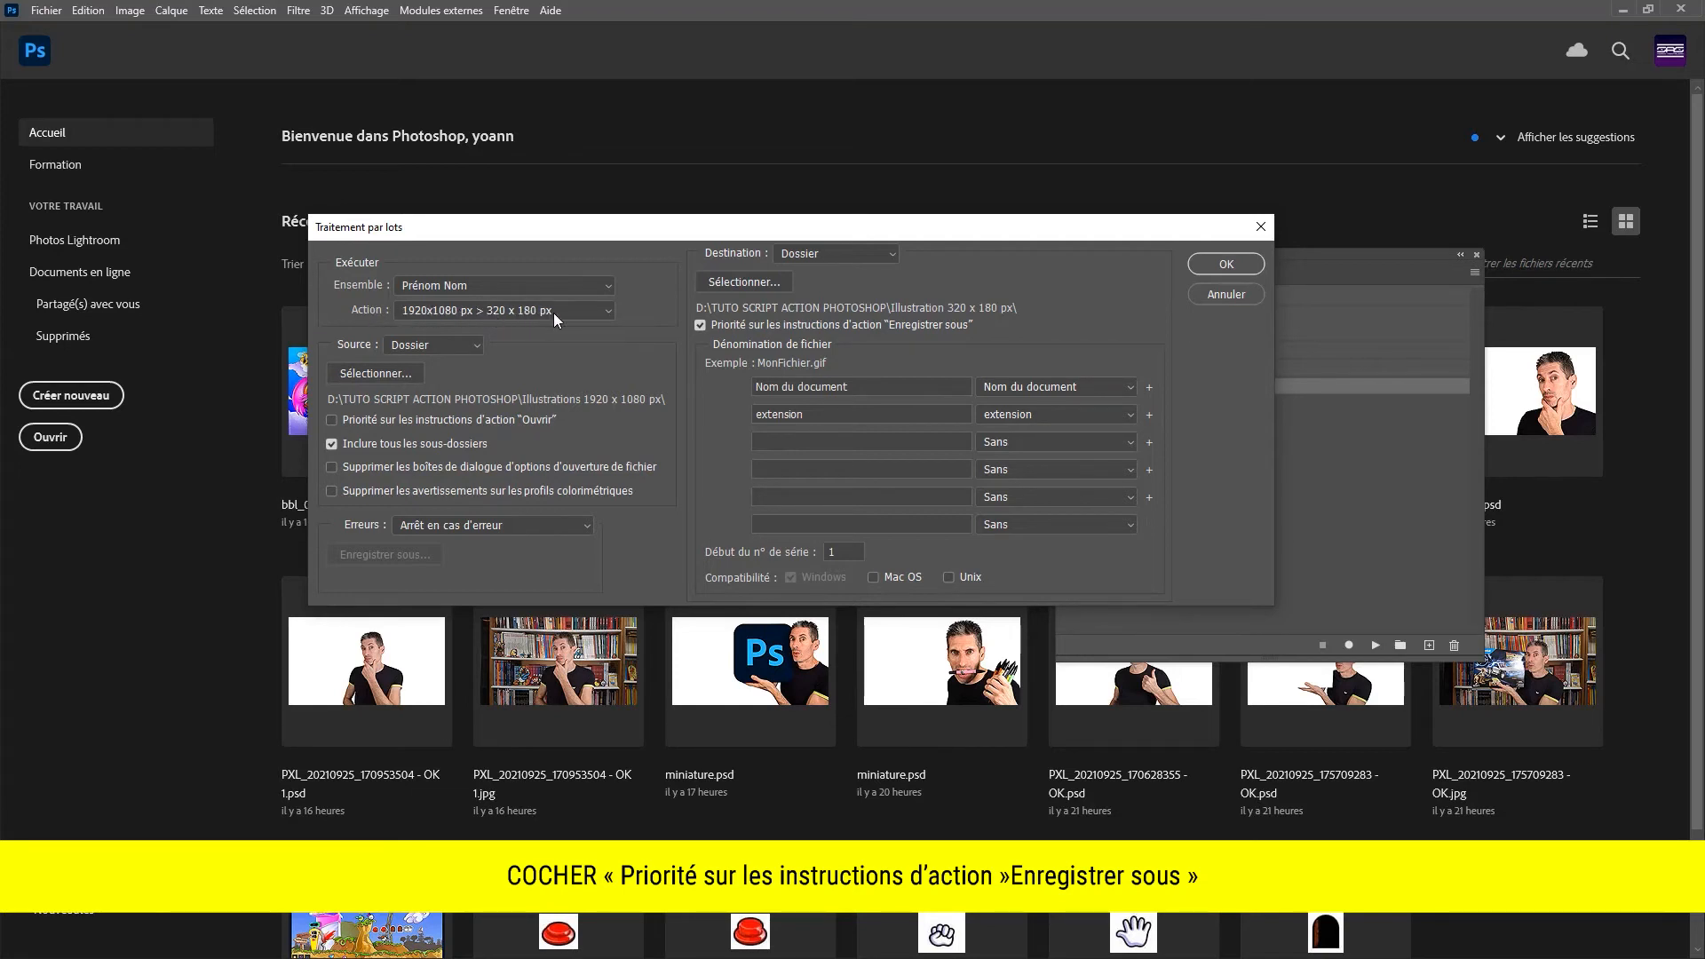
{"action": "left_click", "coordinate": [1213, 267]}
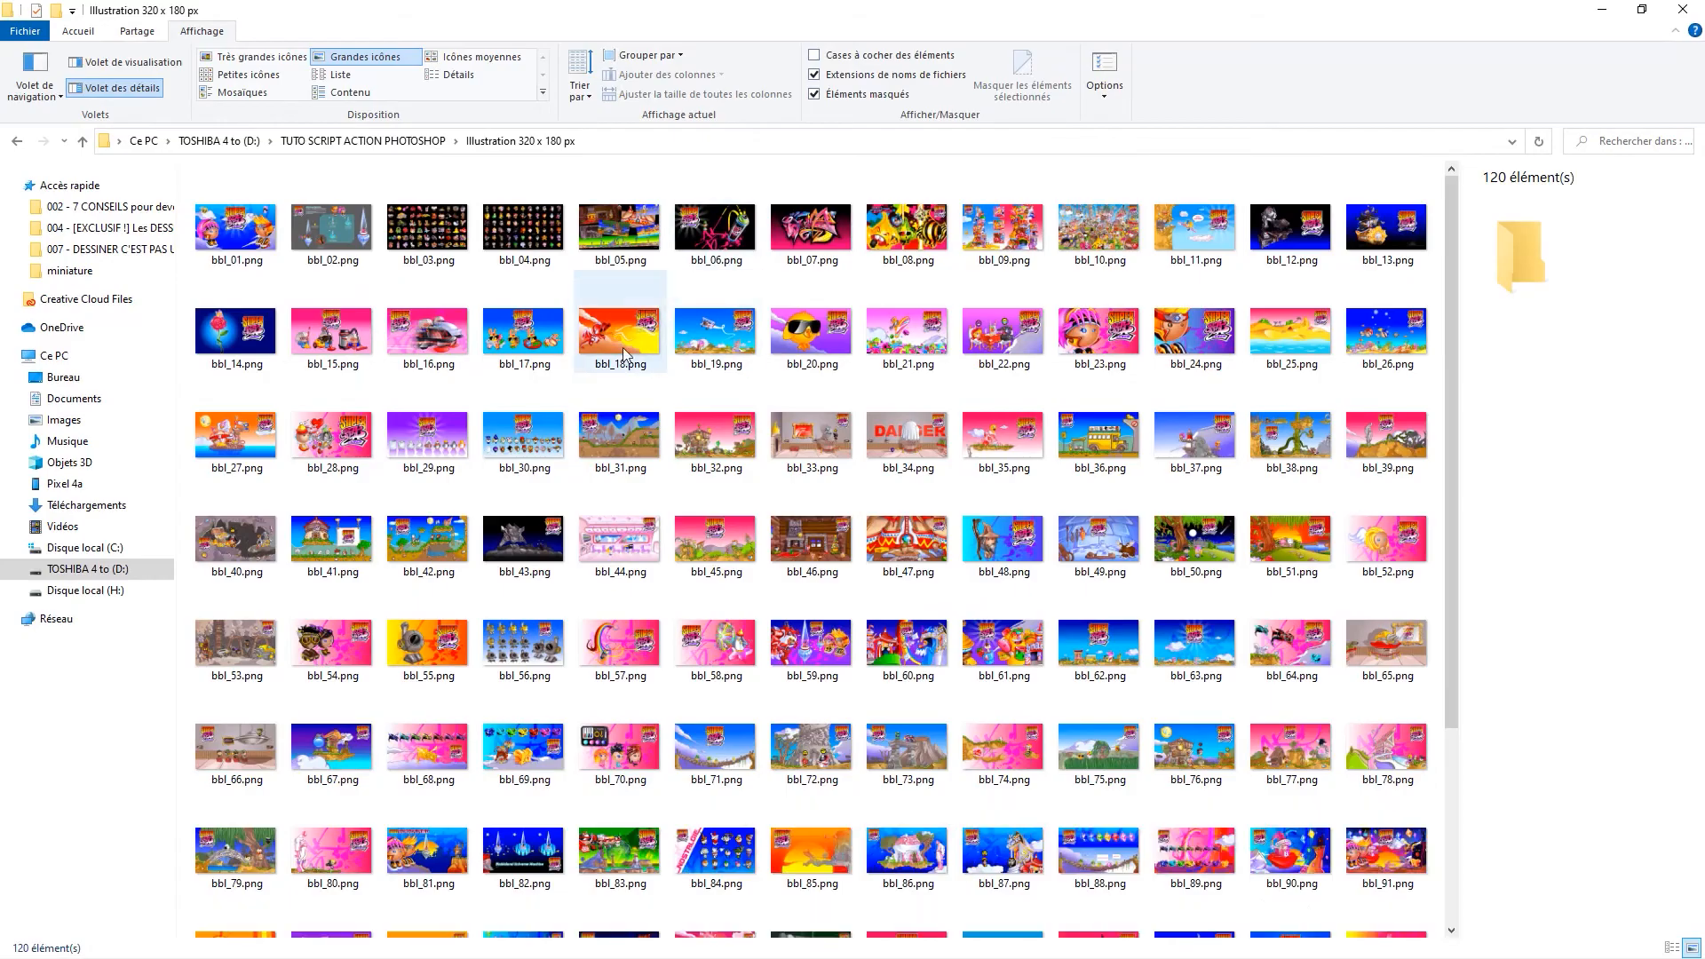
Step: Switch to File Explorer and check the dimensions of the exported PNG files in the Illustration 320 x 180 px folder
{"action": "key", "text": "alt+Up"}
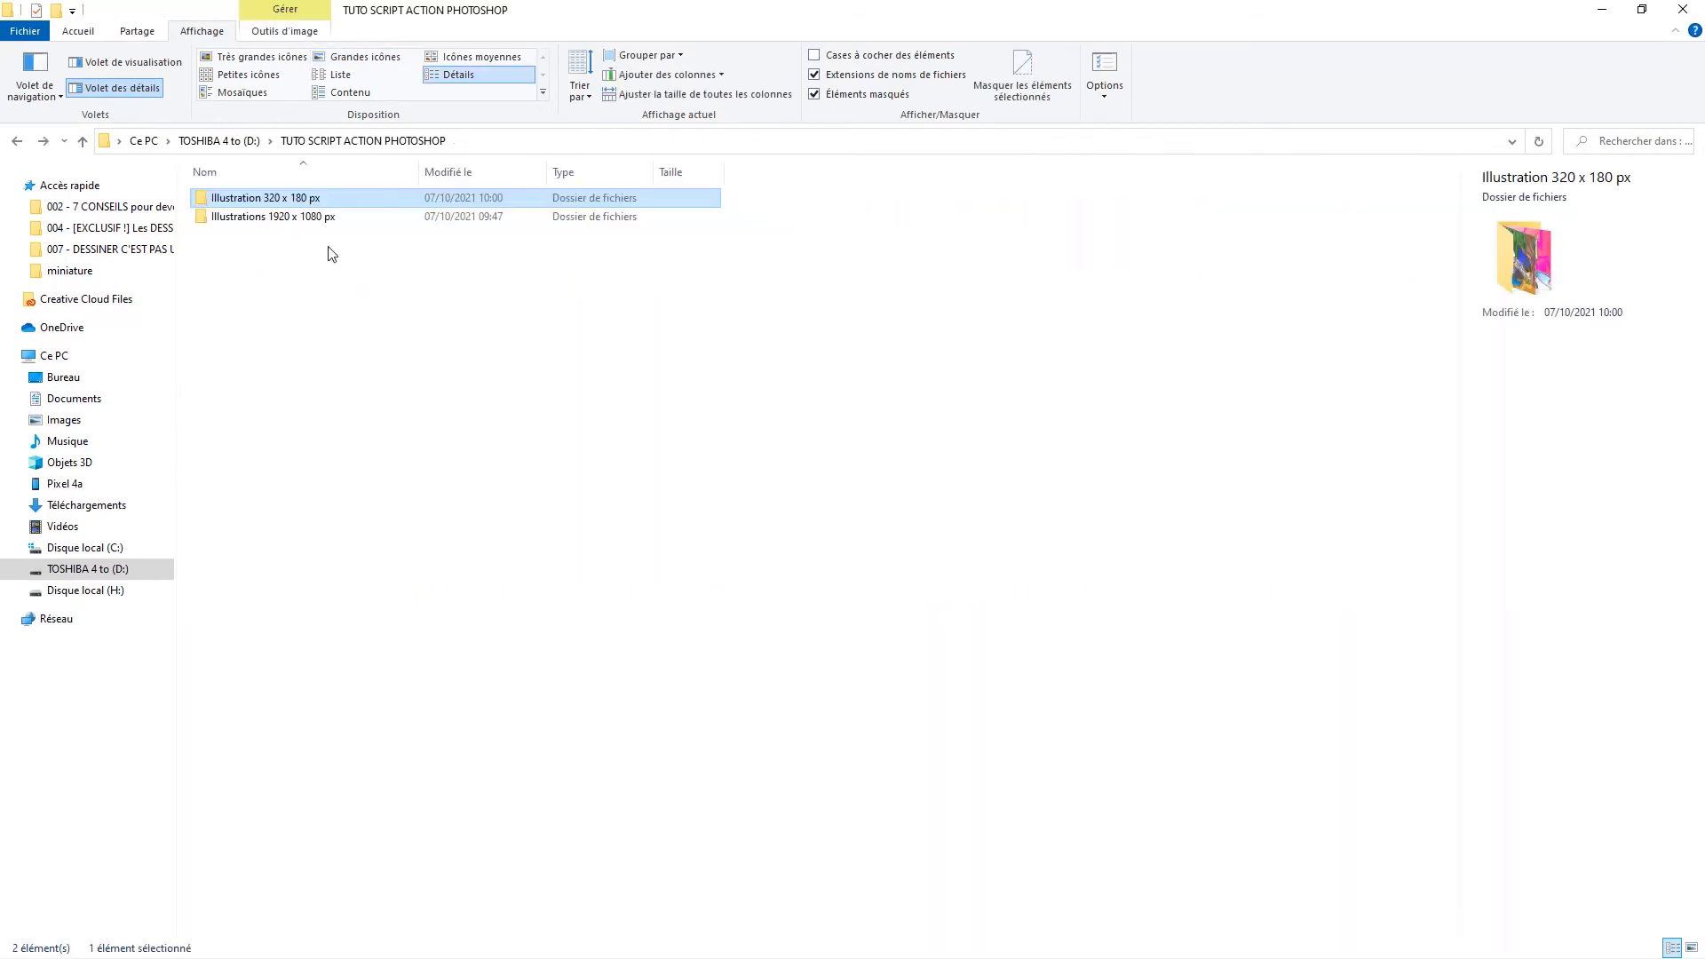
{"action": "double_click", "coordinate": [266, 206]}
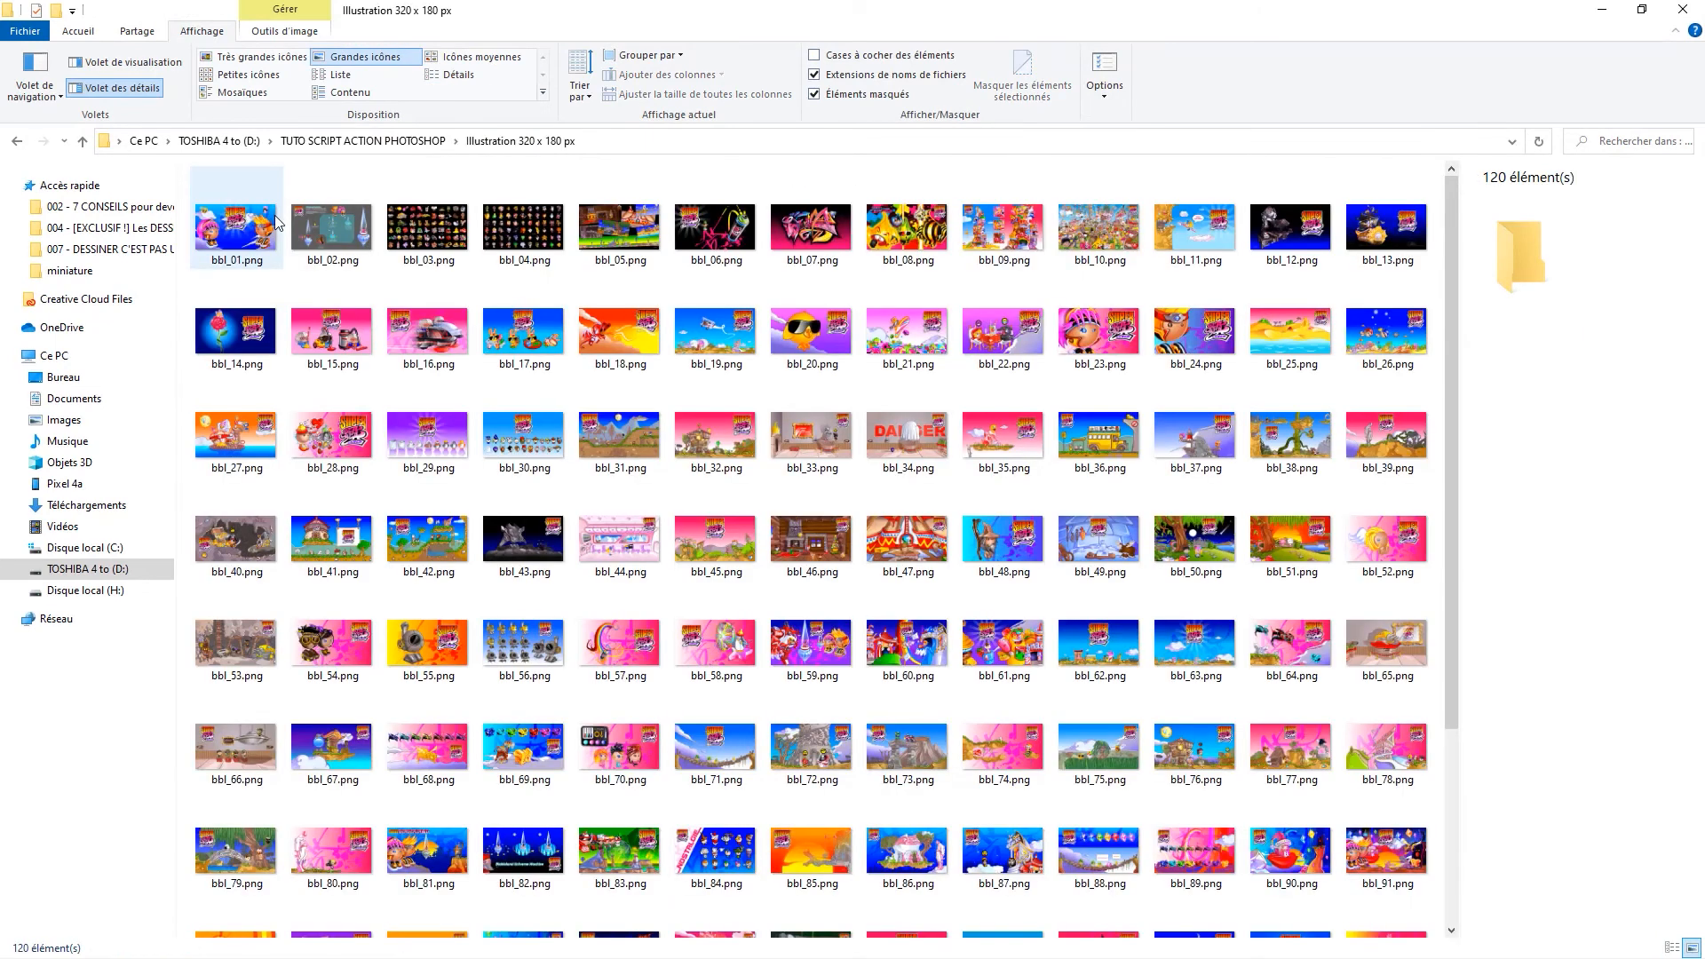
{"action": "left_click", "coordinate": [257, 229]}
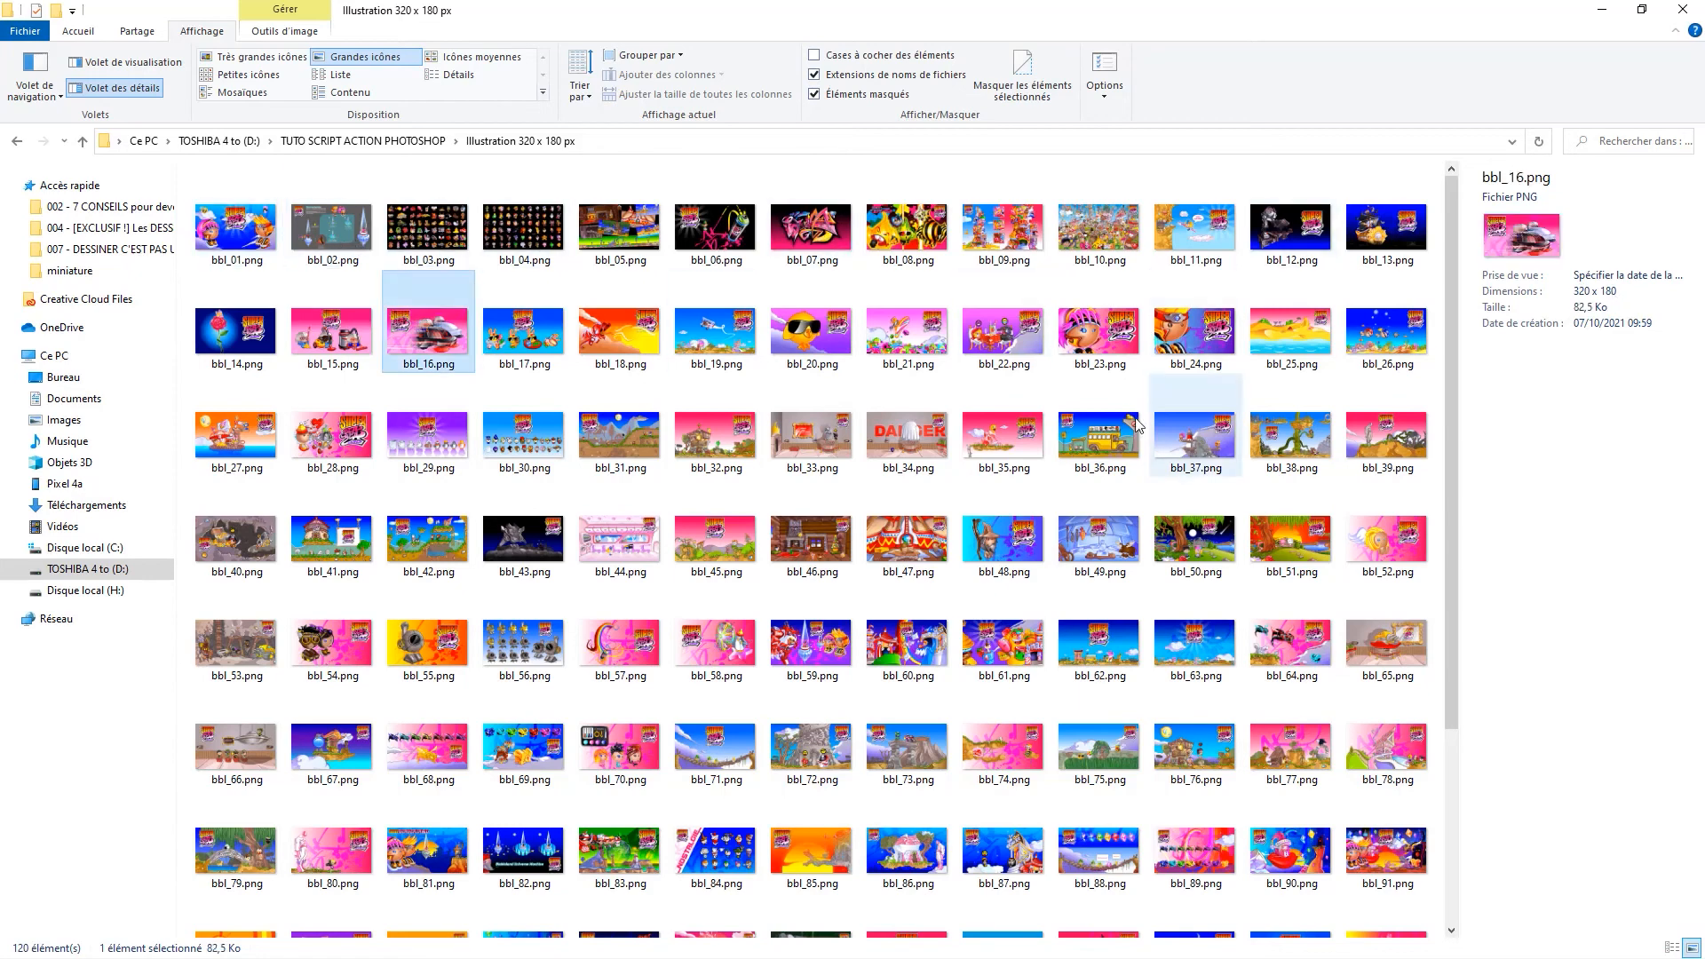
{"action": "scroll", "coordinate": [1138, 425], "scroll_direction": "down", "scroll_amount": 3}
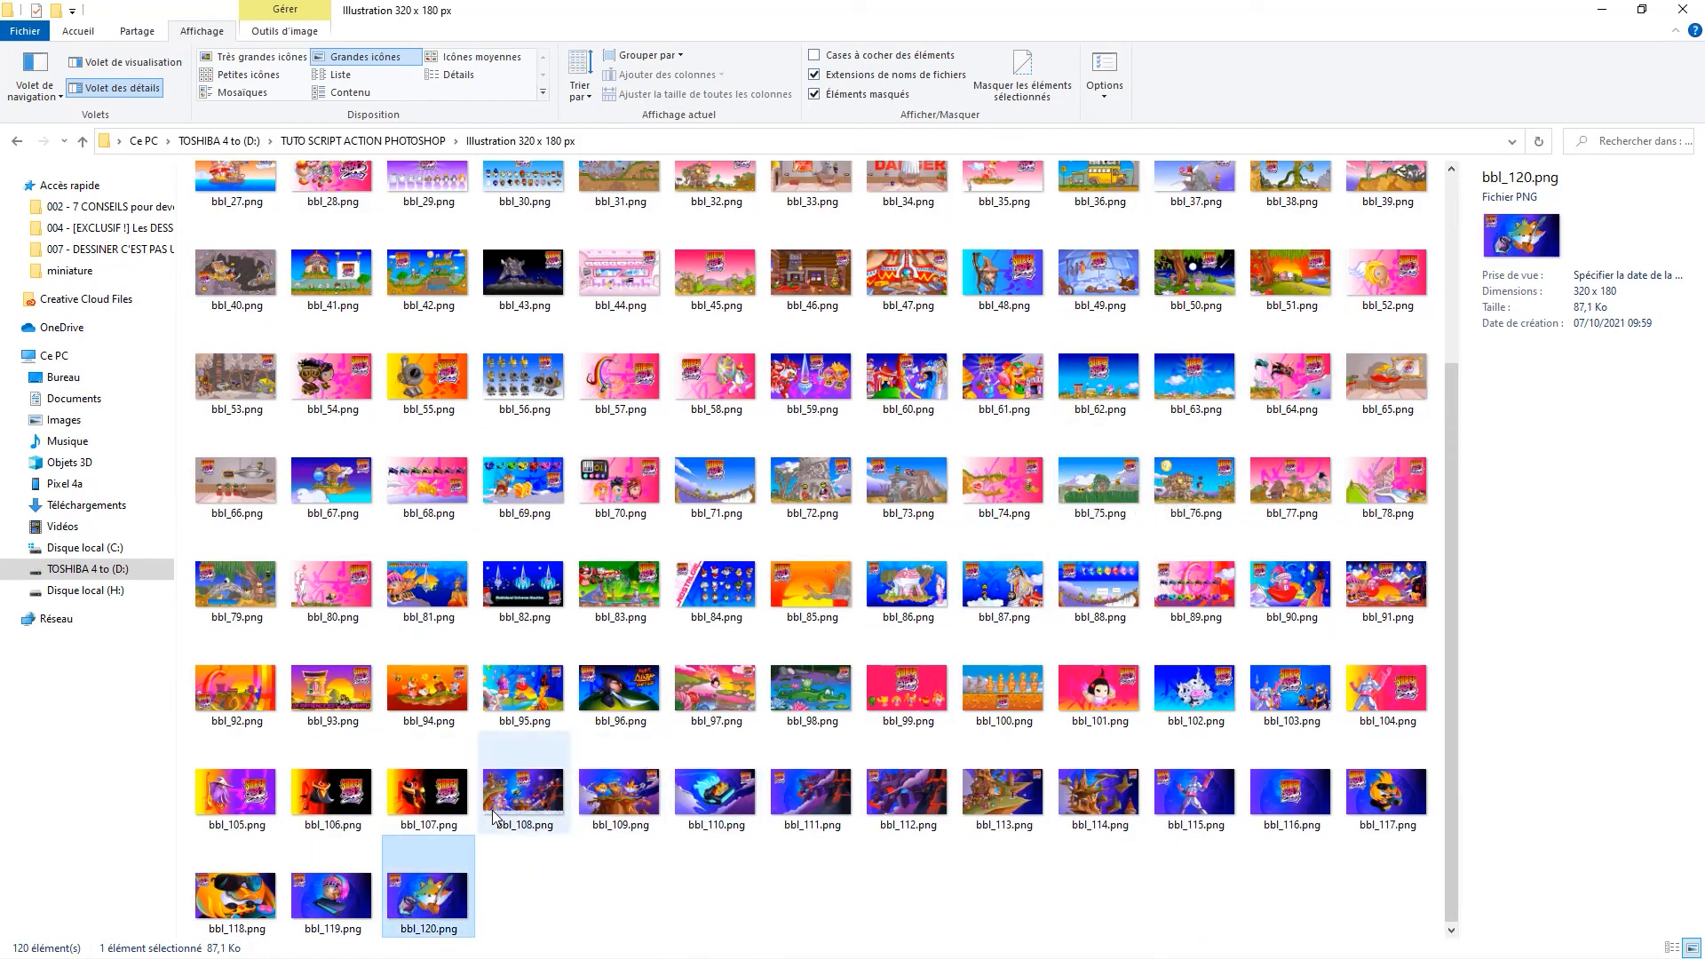
Step: Open bbl_69.png in the Photos viewer, maximize it and browse through the following resized images
{"action": "left_click", "coordinate": [515, 476]}
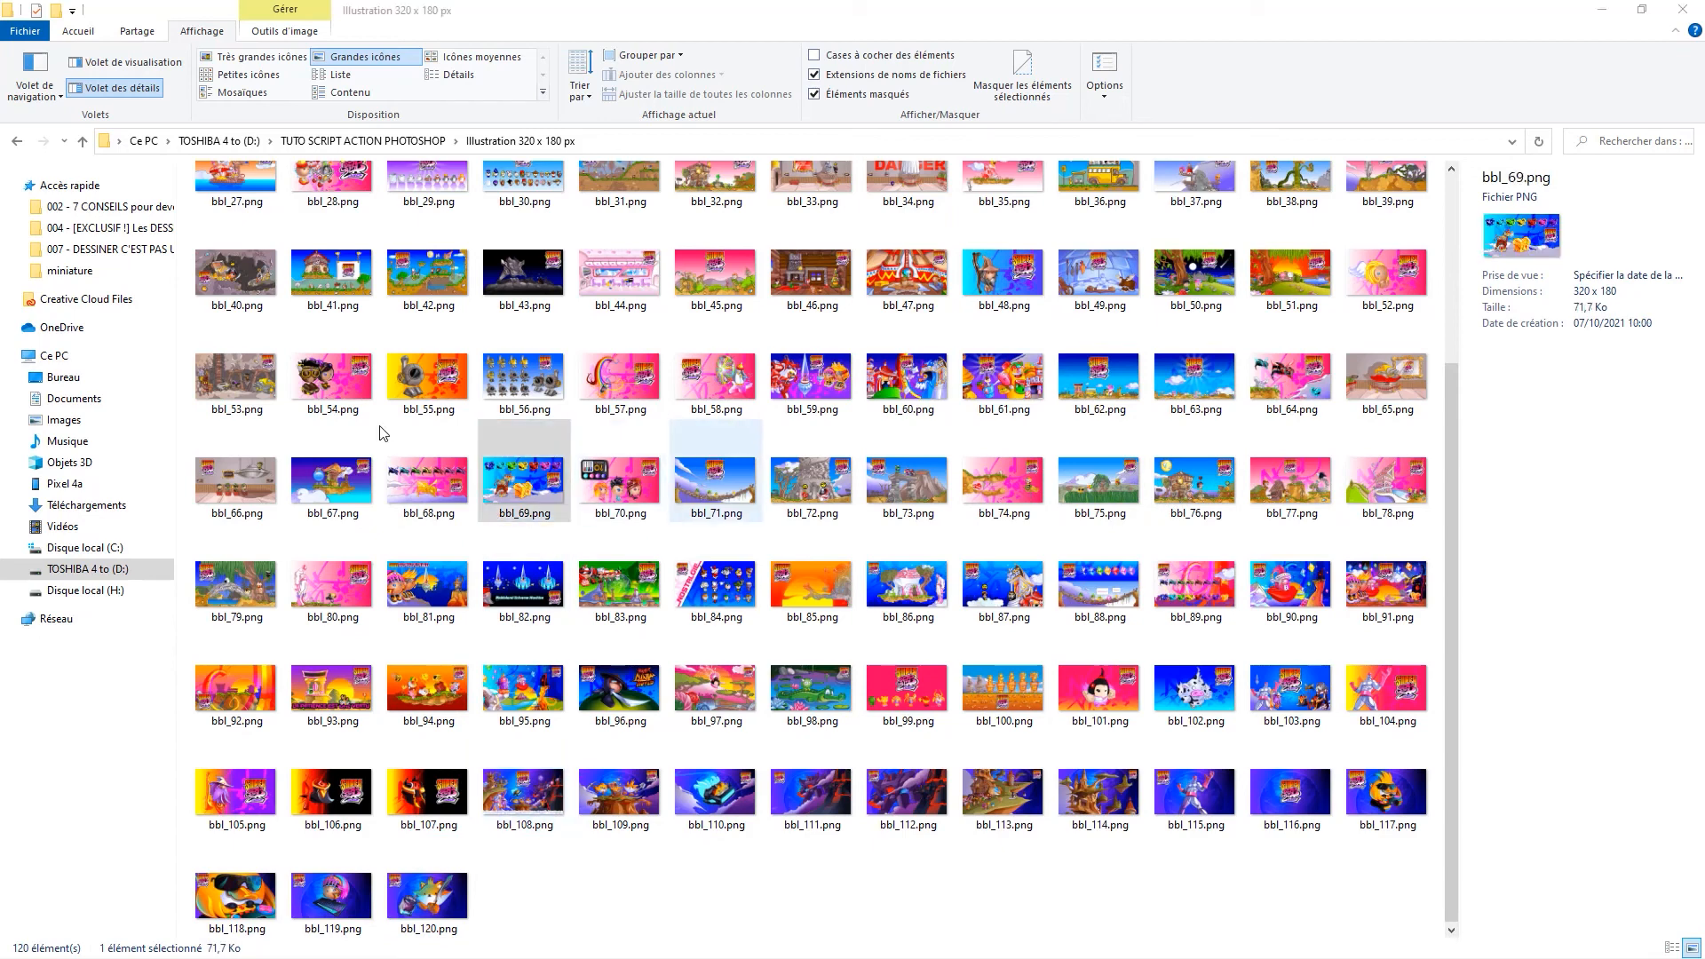
{"action": "left_click_drag", "start_coordinate": [1359, 54], "coordinate": [1038, 104]}
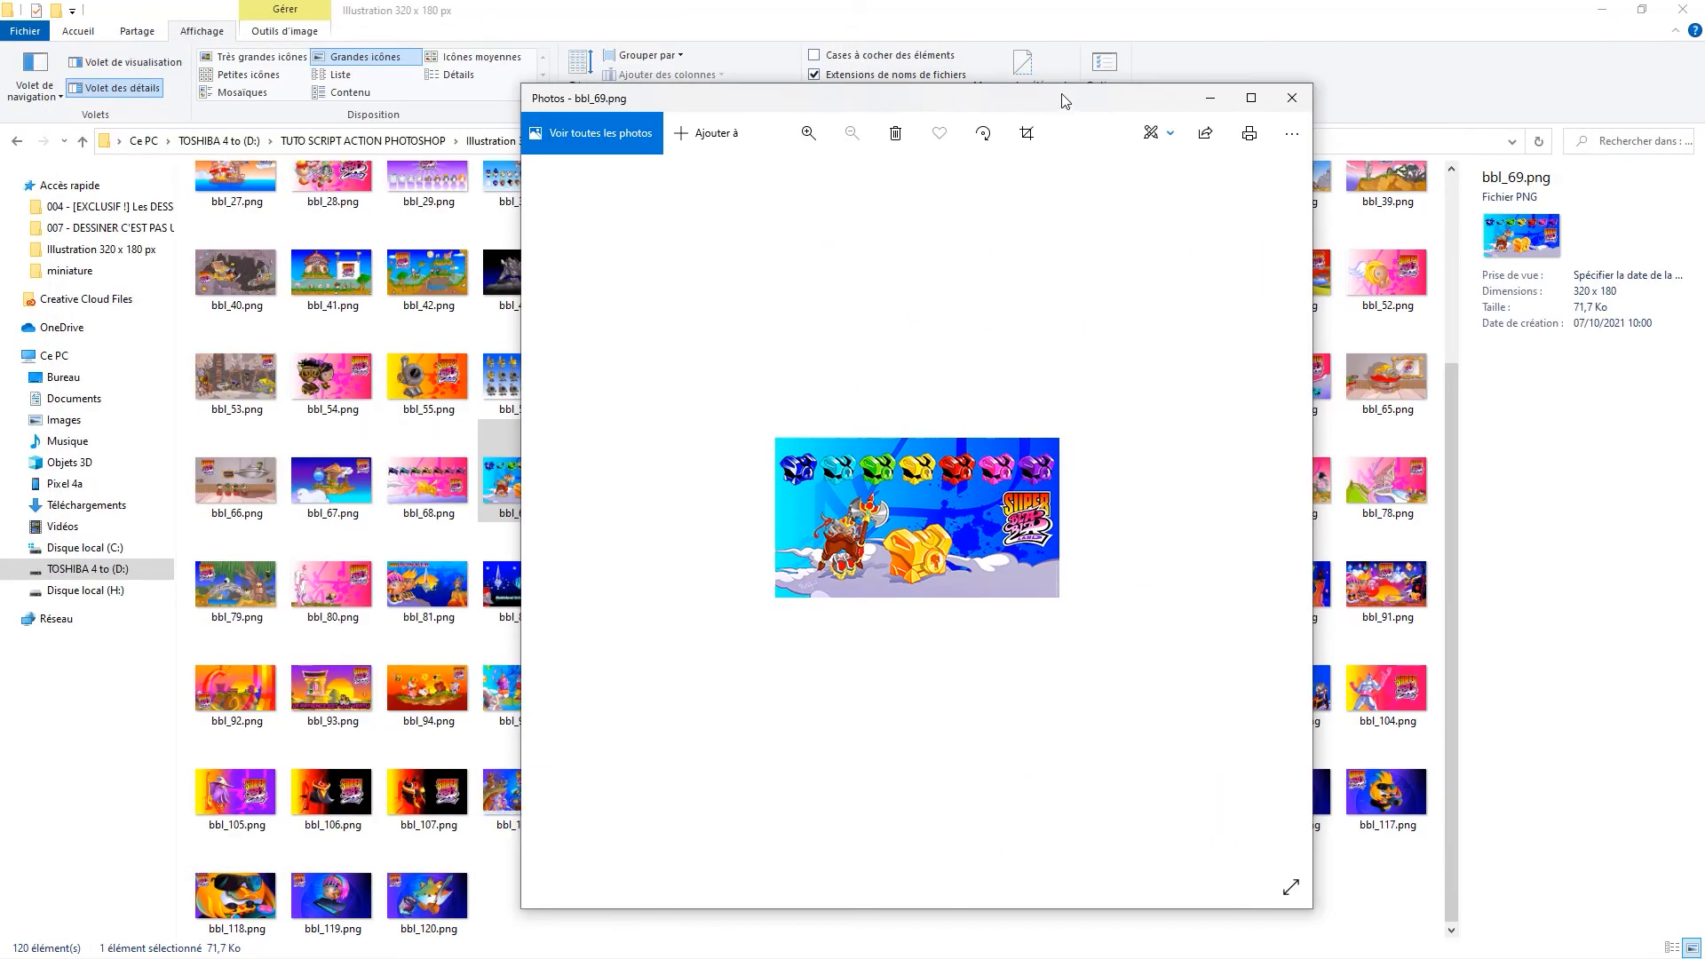
{"action": "double_click", "coordinate": [1064, 100]}
{"action": "key", "text": "Right"}
{"action": "key", "text": "Right"}
{"action": "key", "text": "Right"}
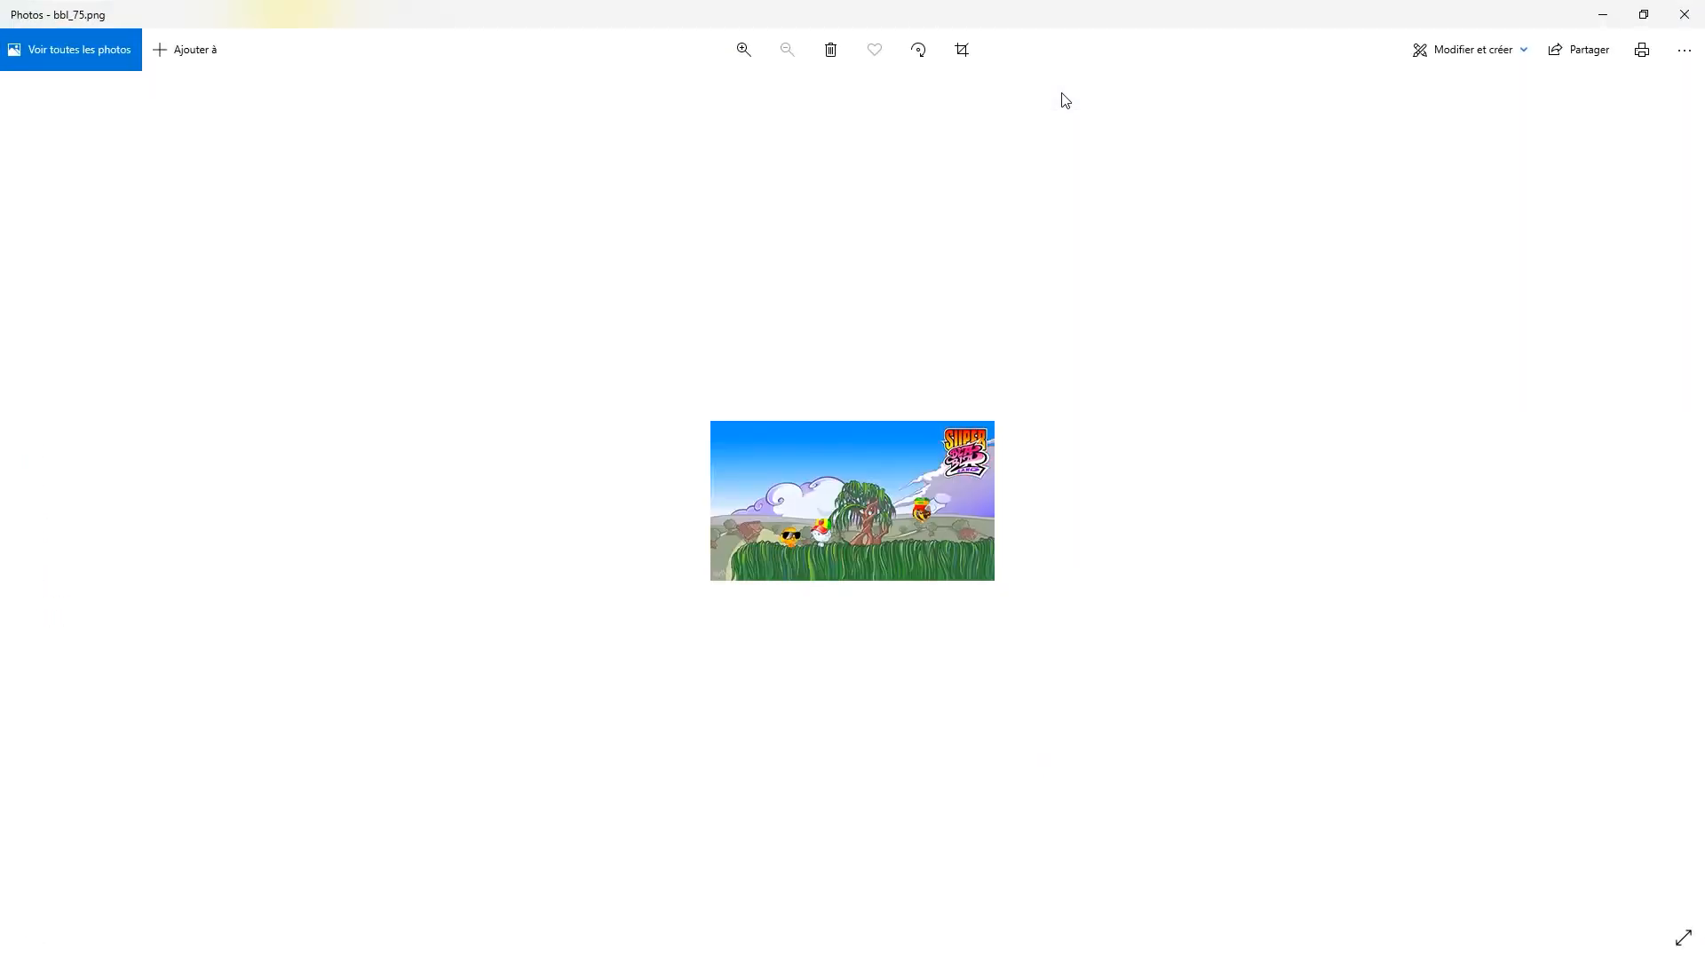